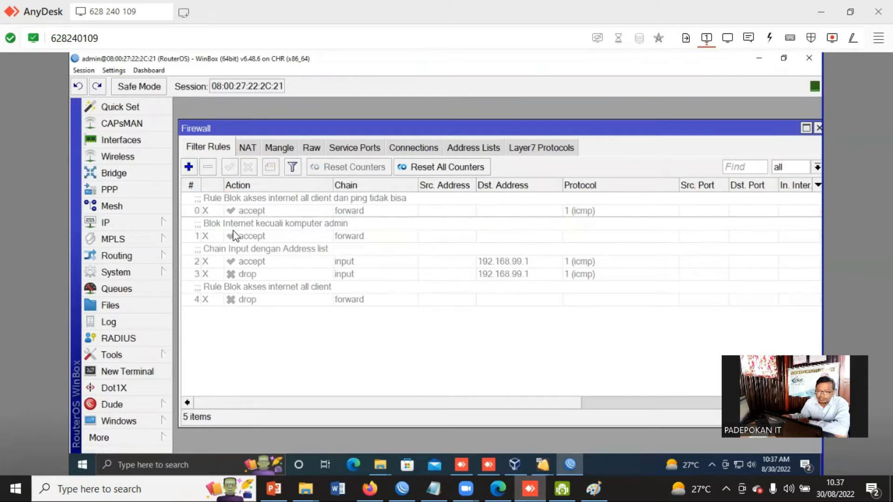
# Start a new firewall filter rule and set its chain to input
pyautogui.click(108, 222)
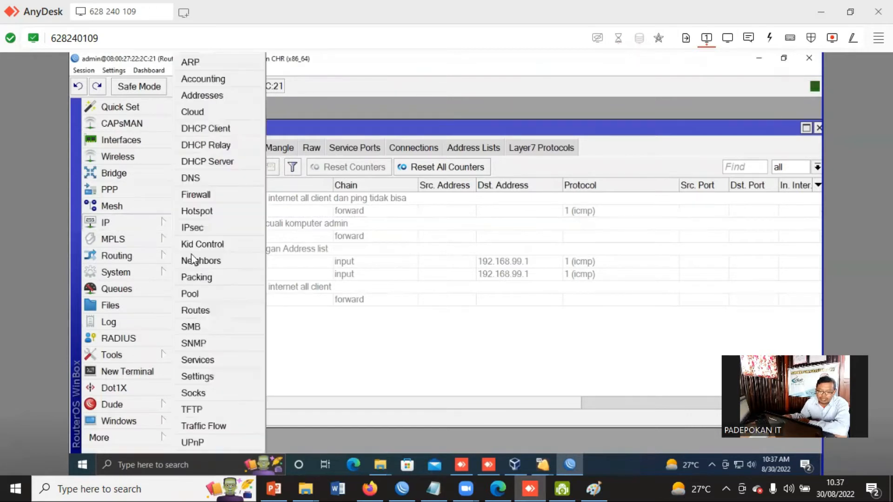
pyautogui.click(209, 200)
pyautogui.moveTo(209, 127)
pyautogui.mouseDown()
pyautogui.moveTo(234, 128)
pyautogui.moveTo(223, 130)
pyautogui.mouseUp()
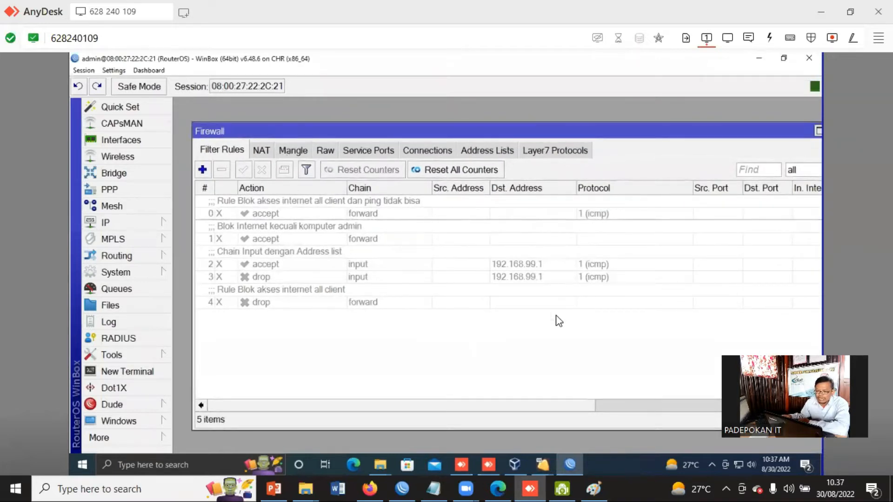
pyautogui.click(203, 170)
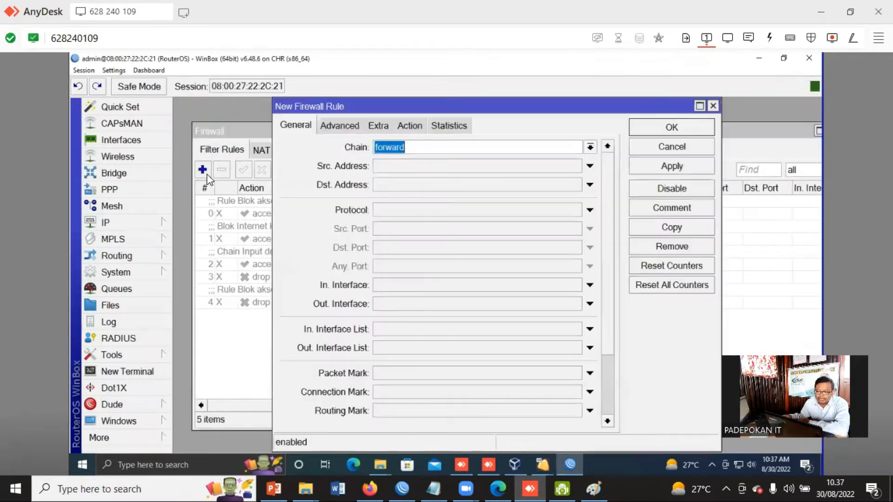
pyautogui.click(590, 148)
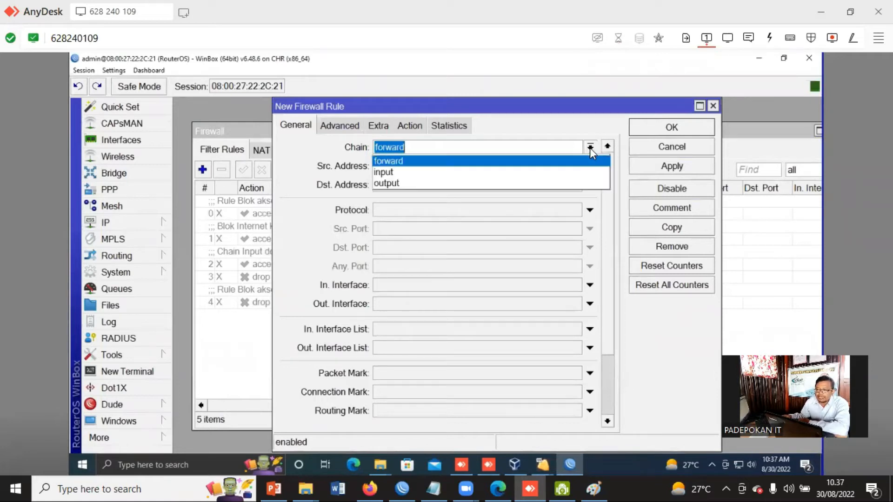
pyautogui.click(402, 172)
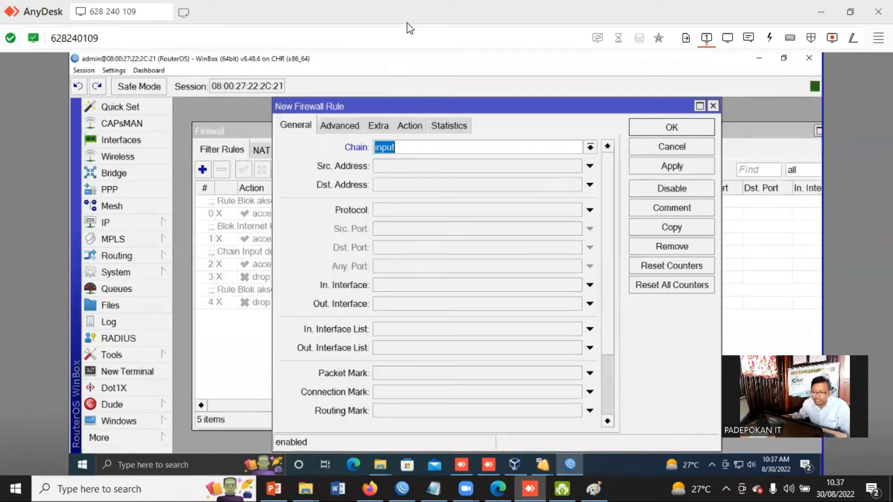
# Set the new rule's destination address to 192.168.99.1 and its protocol to icmp
pyautogui.click(409, 185)
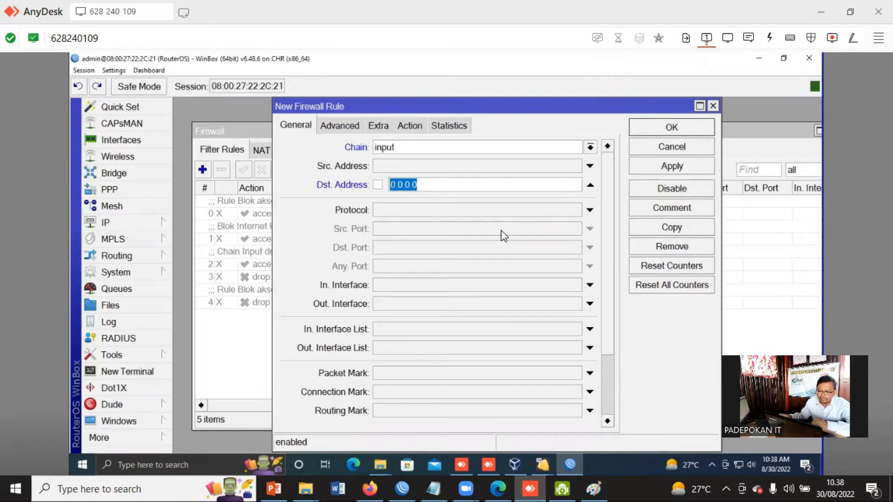
pyautogui.write('1')
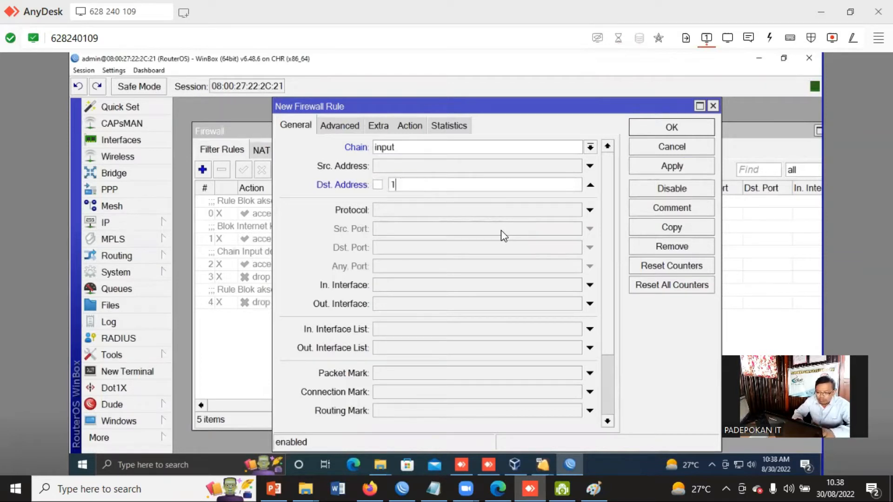
pyautogui.write('92.168')
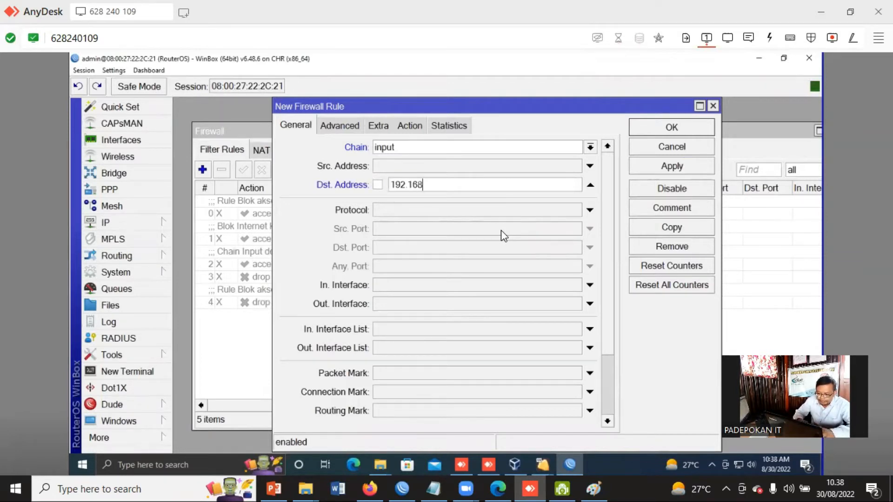
pyautogui.write('.99.1')
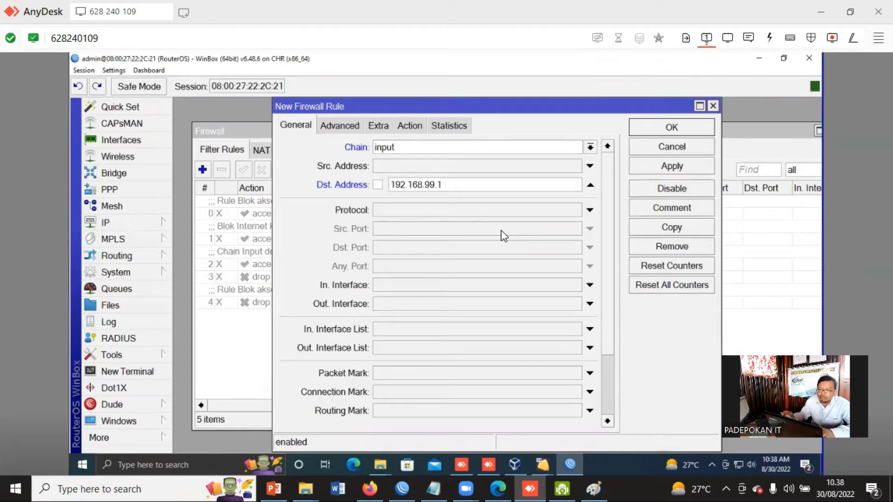
pyautogui.click(385, 207)
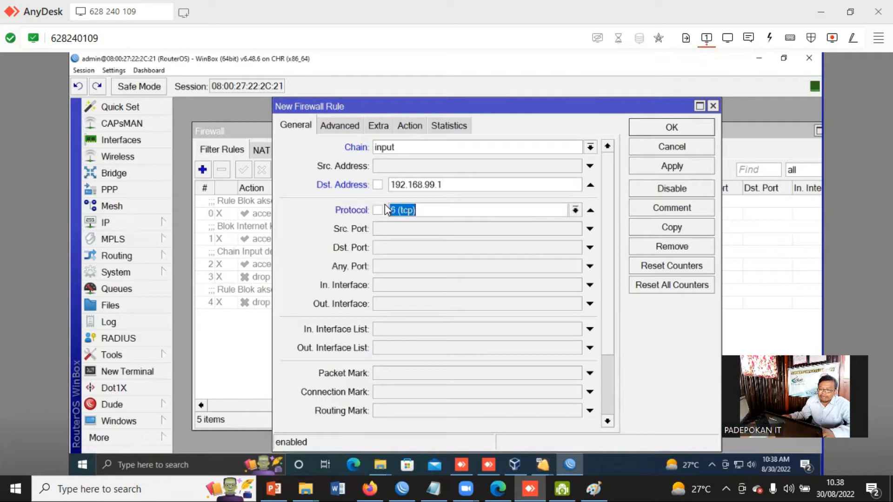
pyautogui.click(438, 210)
pyautogui.click(575, 210)
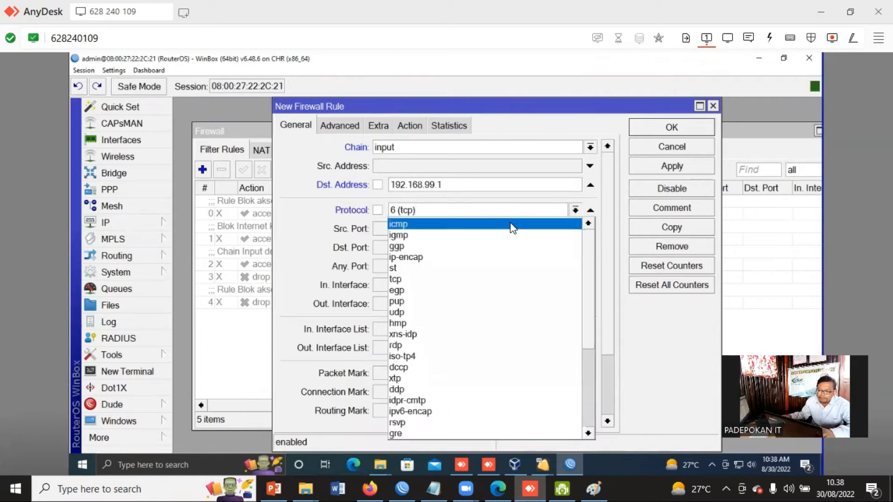
pyautogui.click(513, 227)
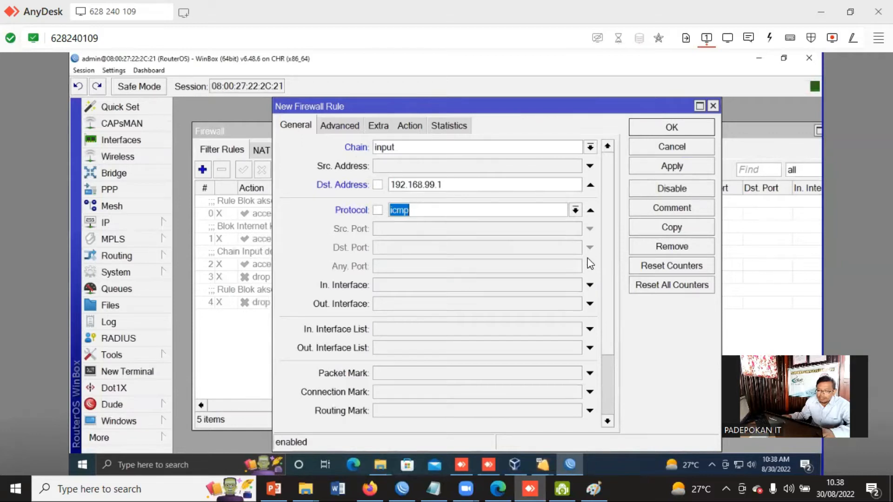
# Set the rule's action to add src to address list, with the address list named "user sering ping"
pyautogui.click(415, 130)
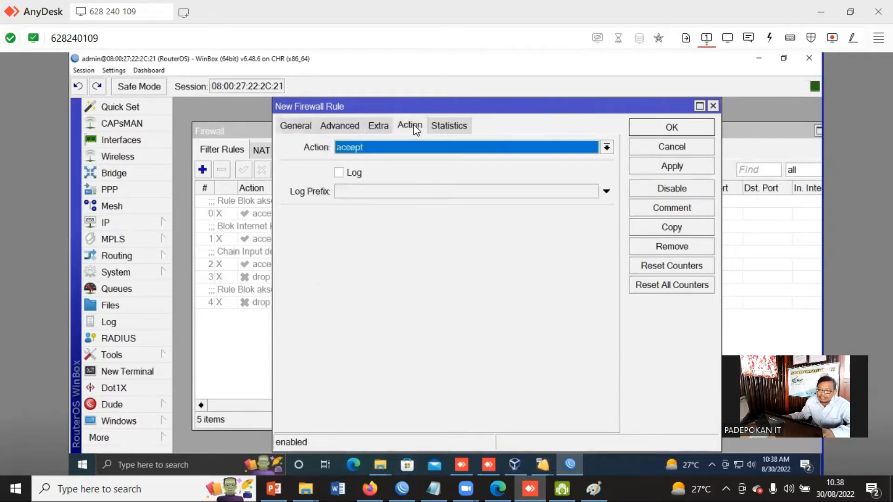
pyautogui.click(606, 148)
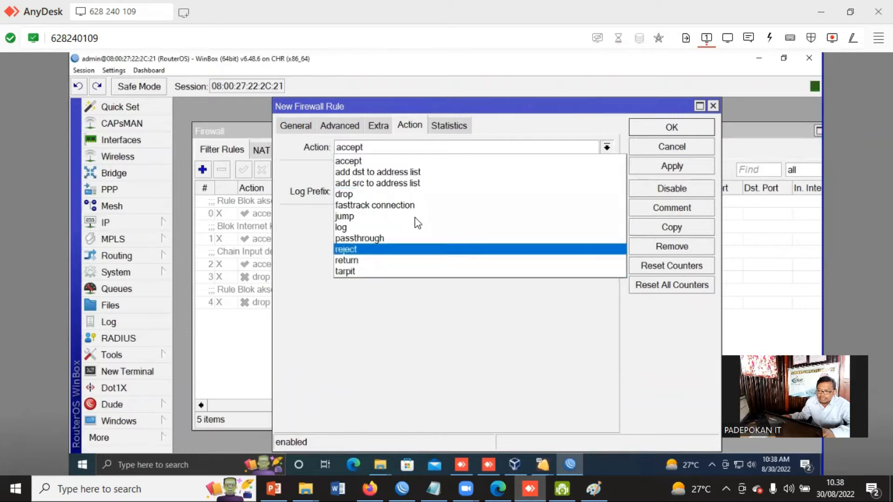
pyautogui.click(414, 184)
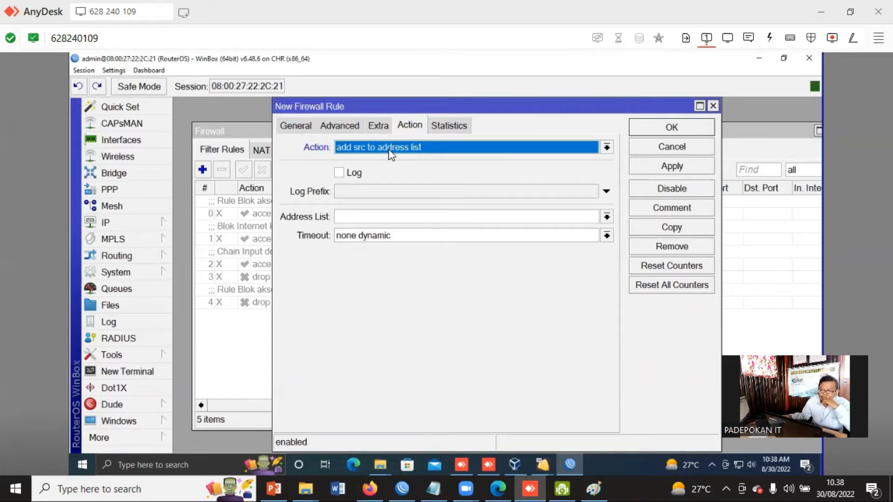
pyautogui.click(354, 217)
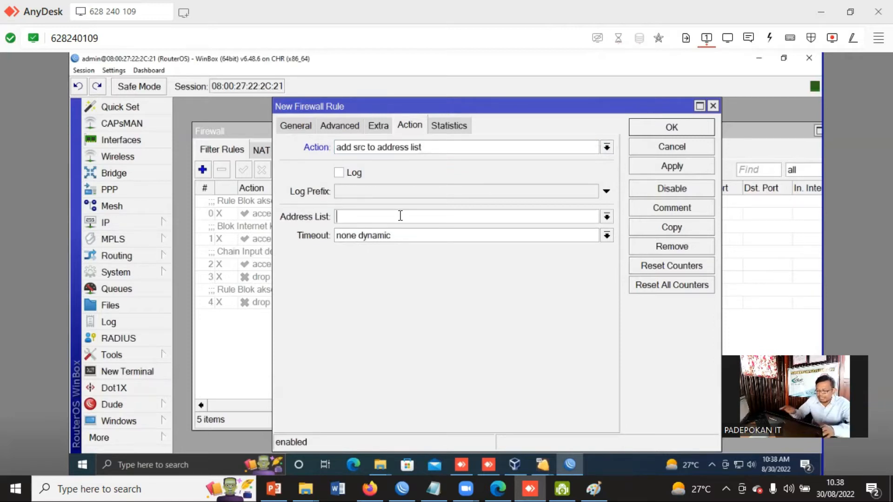
pyautogui.write('user ser')
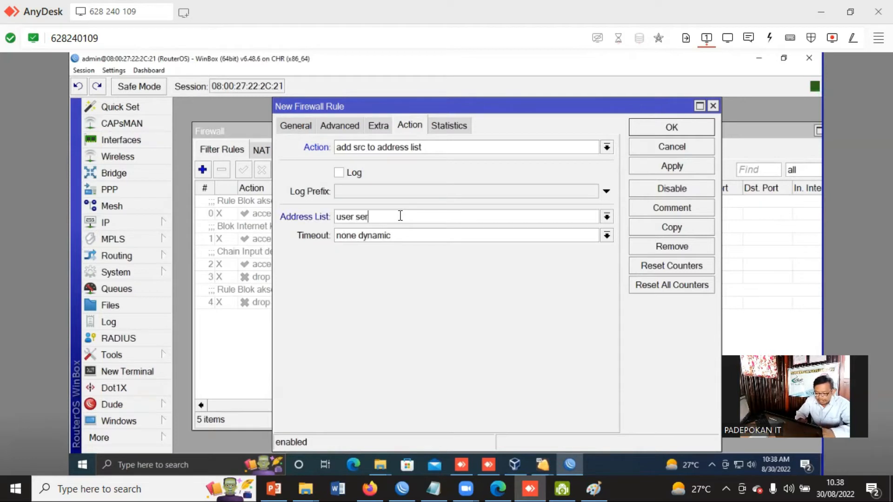
pyautogui.write('ing ping')
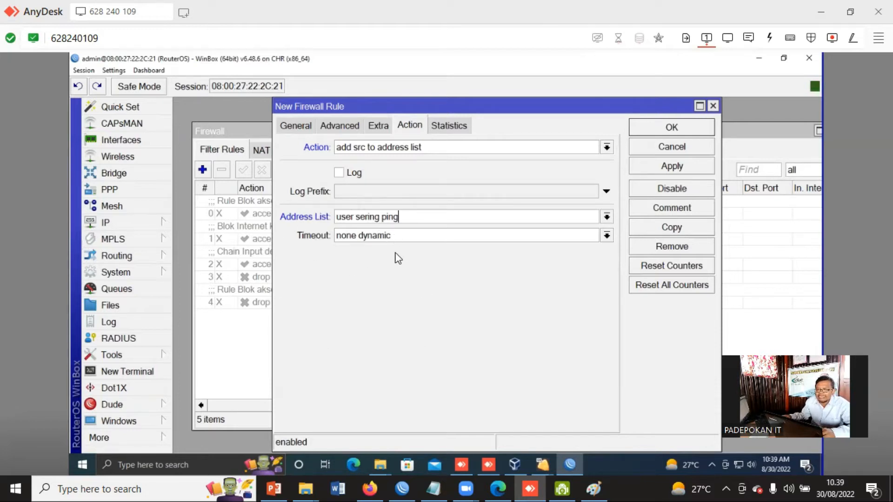
# Set the address list timeout of the rule to 00:30:00
pyautogui.click(393, 235)
pyautogui.moveTo(363, 236); pyautogui.dragTo(312, 236)
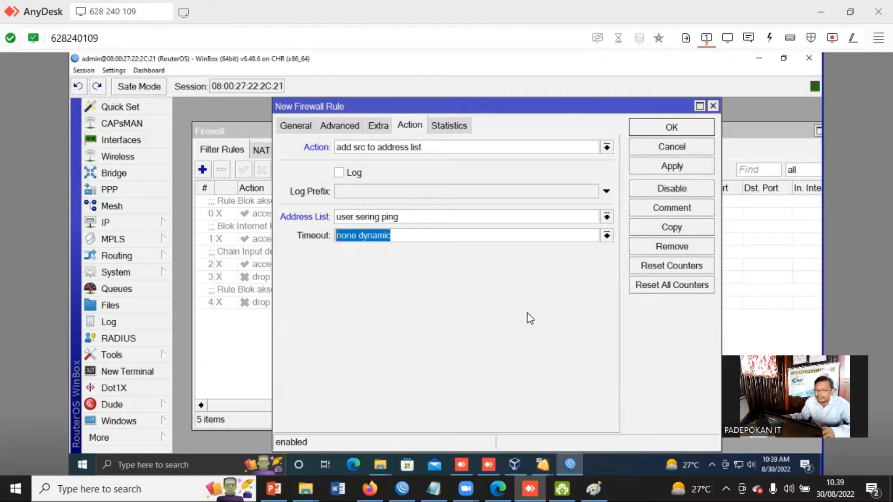
pyautogui.moveTo(390, 236); pyautogui.dragTo(314, 229)
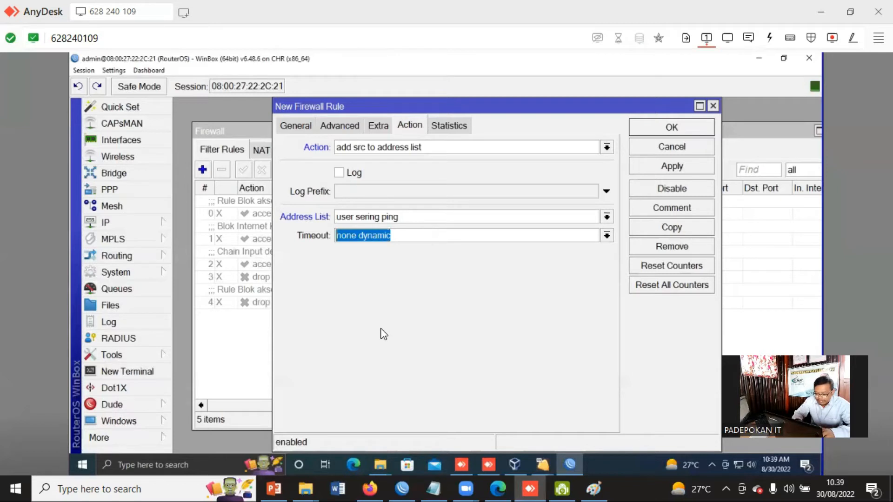
pyautogui.write('00:30:00')
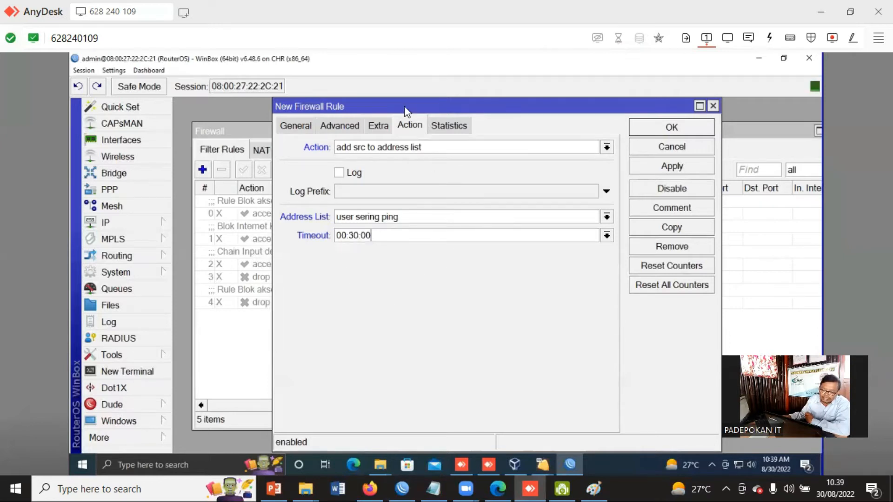
# Review the new rule's matching conditions and action settings, and save the rule
pyautogui.click(285, 125)
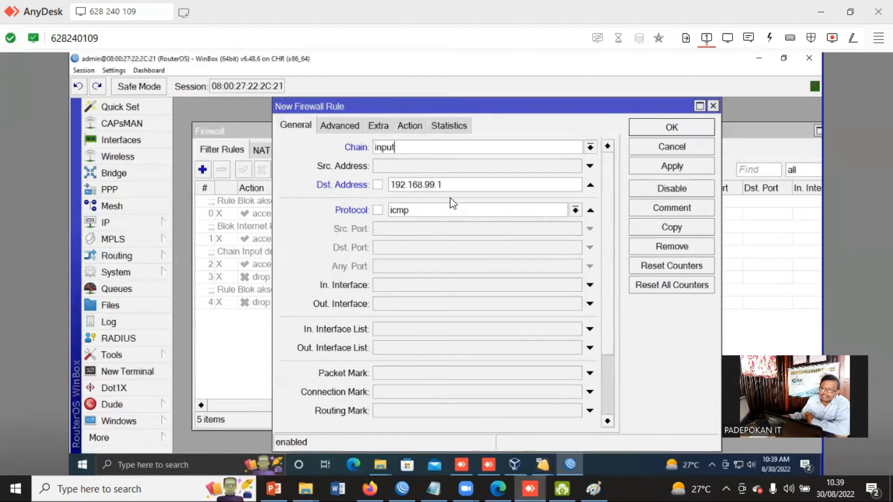
pyautogui.moveTo(456, 186); pyautogui.dragTo(370, 180)
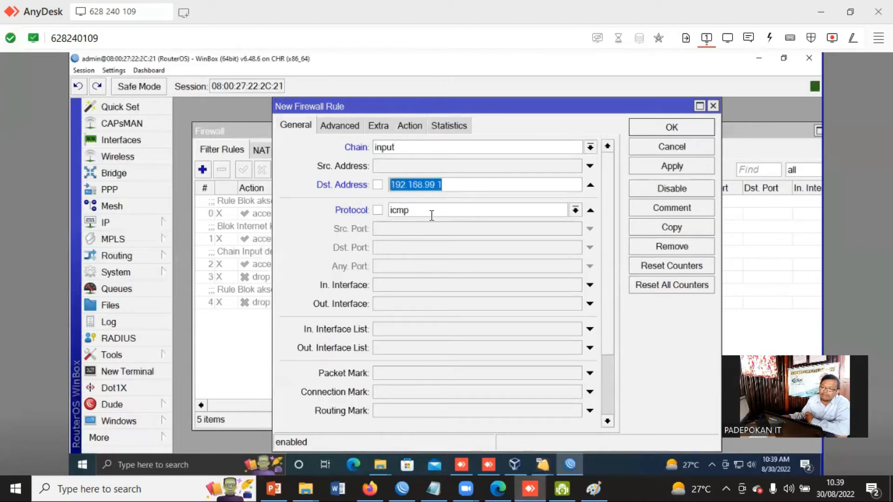
pyautogui.click(410, 126)
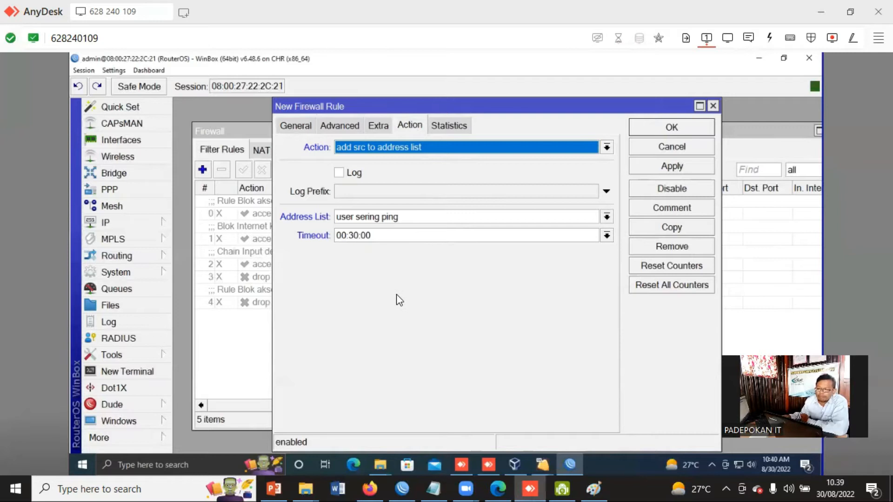
pyautogui.click(682, 127)
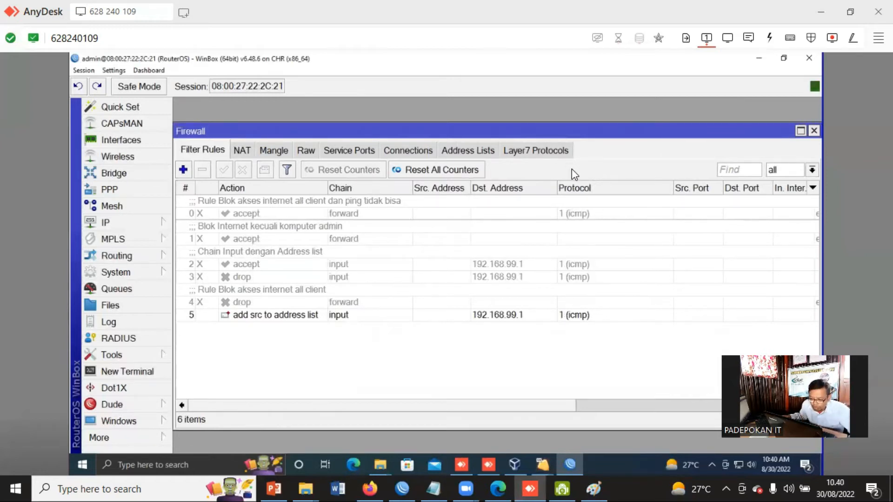
# Examine the firewall's address lists, including the dynamic and static entries of "blok situs" and "boleh akses"
pyautogui.click(271, 316)
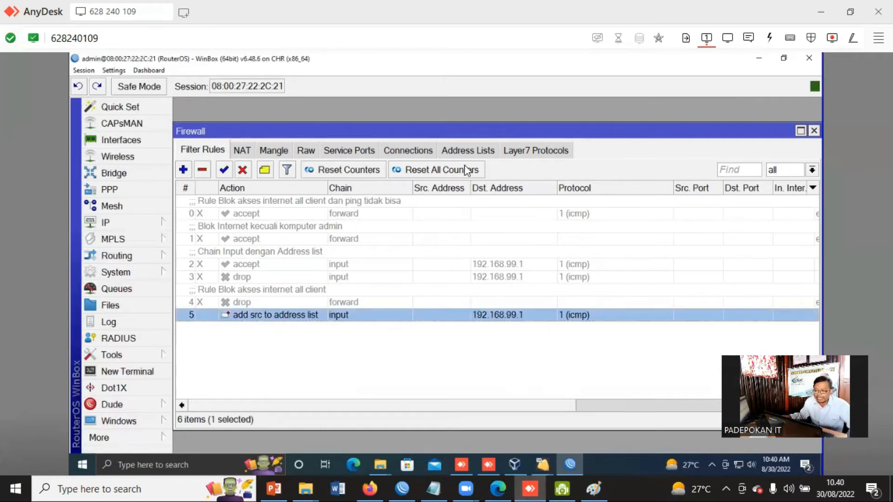
pyautogui.click(475, 149)
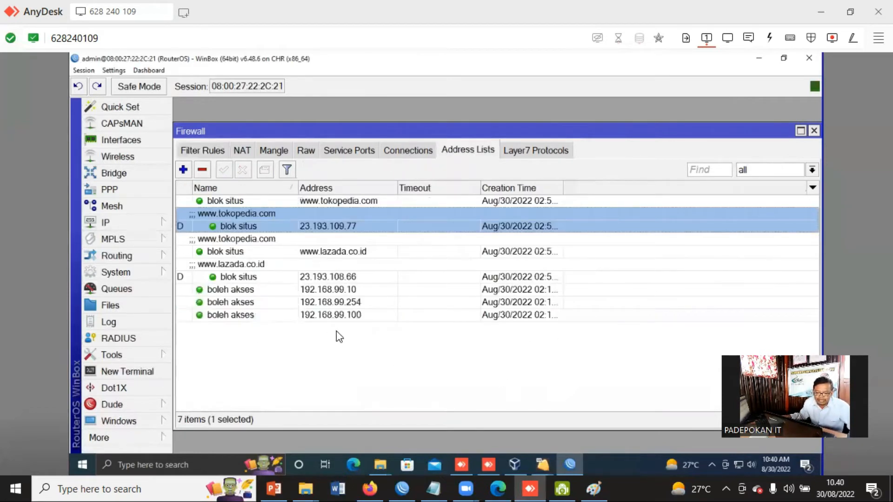
pyautogui.click(232, 203)
pyautogui.click(235, 223)
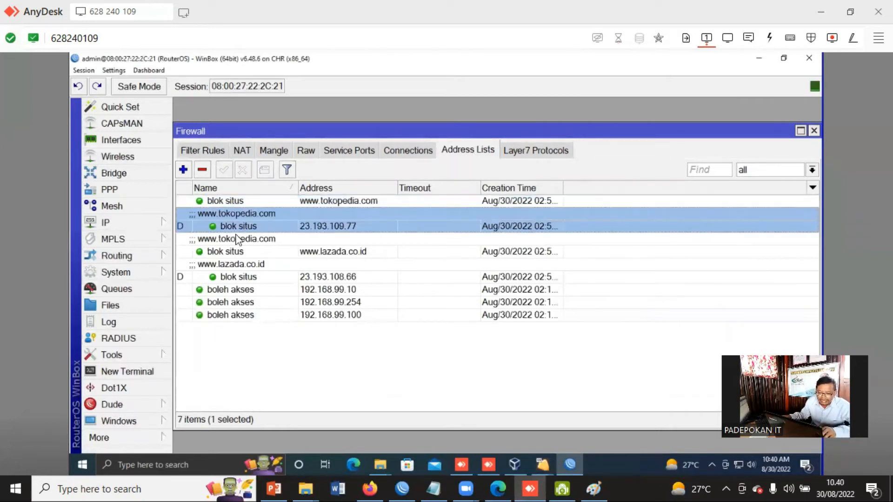
pyautogui.click(219, 278)
pyautogui.click(231, 306)
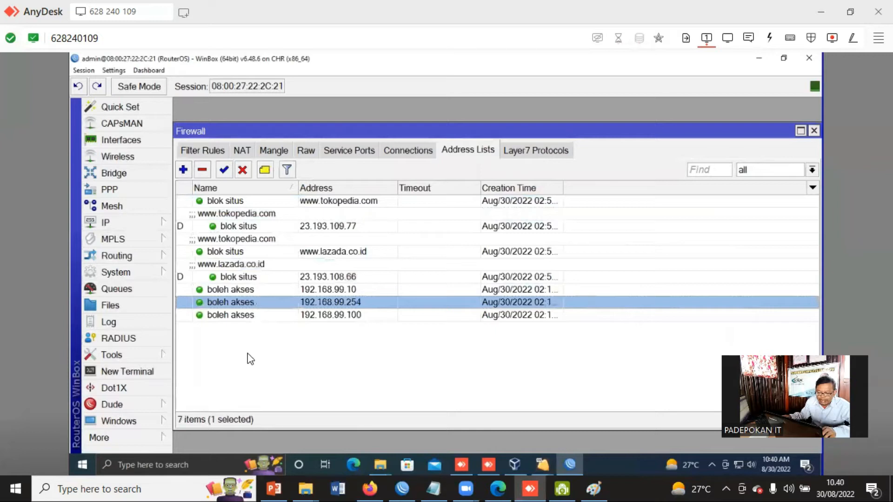
pyautogui.click(350, 385)
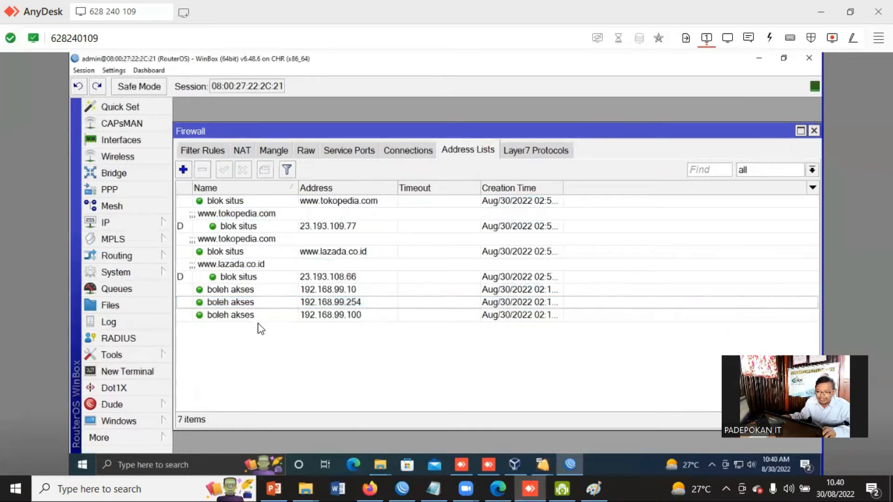
pyautogui.click(191, 228)
pyautogui.click(210, 278)
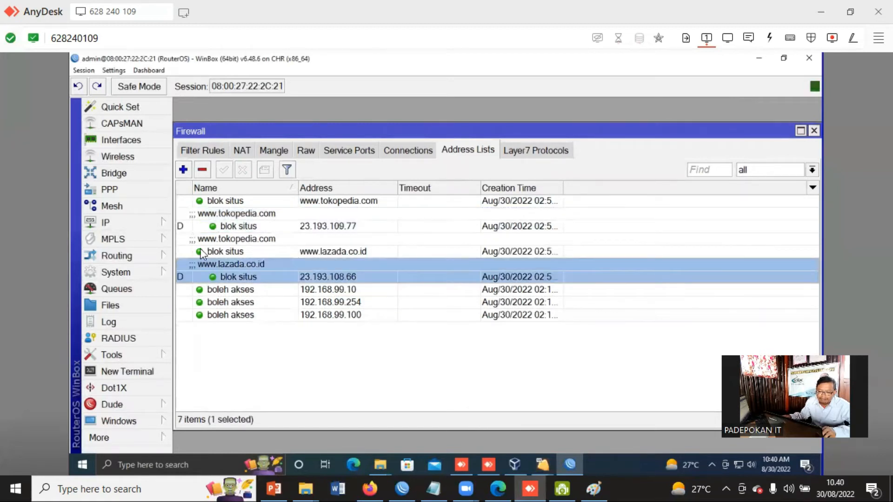
pyautogui.click(187, 228)
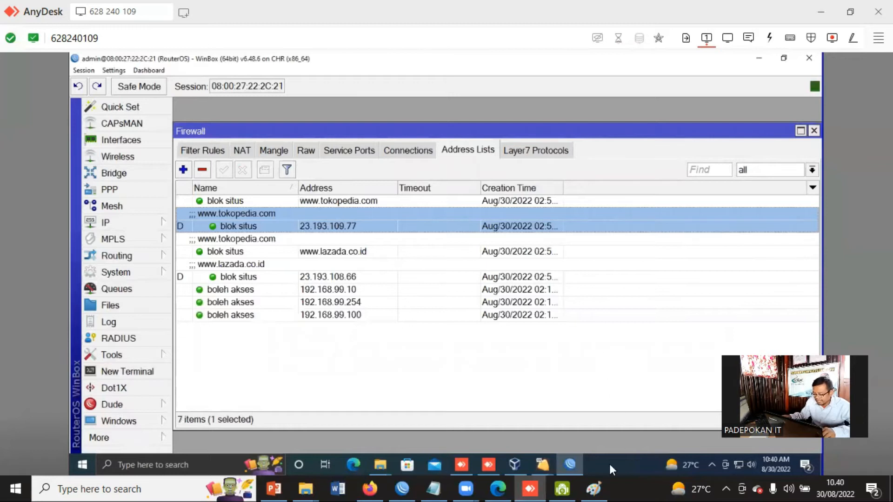
# Switch to VirtualBox and show the desktop and taskbar of the running "windows 8 - client-1" virtual machine
pyautogui.click(515, 462)
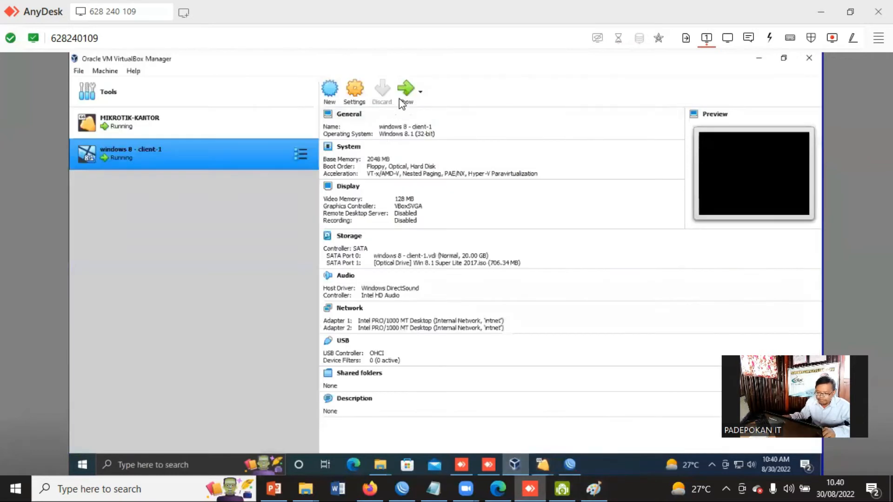
pyautogui.click(406, 90)
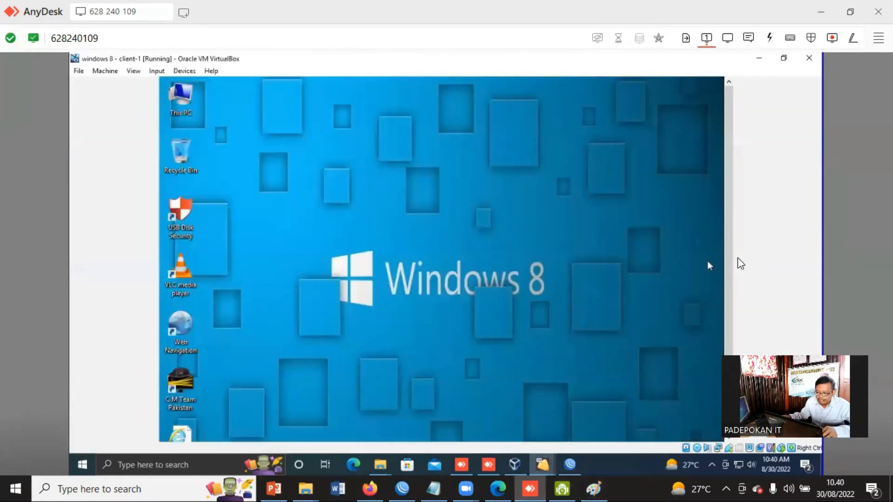
pyautogui.scroll(-3, 727, 234)
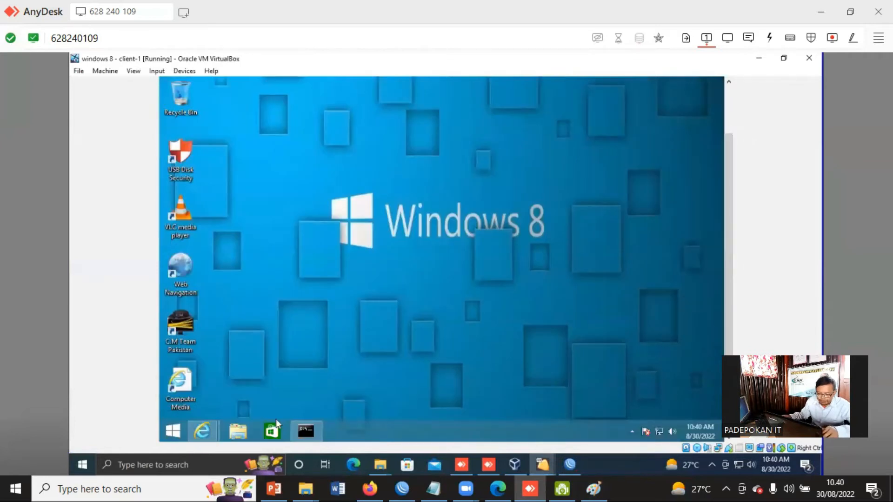
# Ping 192.168.99.1 from the command prompt of the Windows 8 client
pyautogui.click(307, 432)
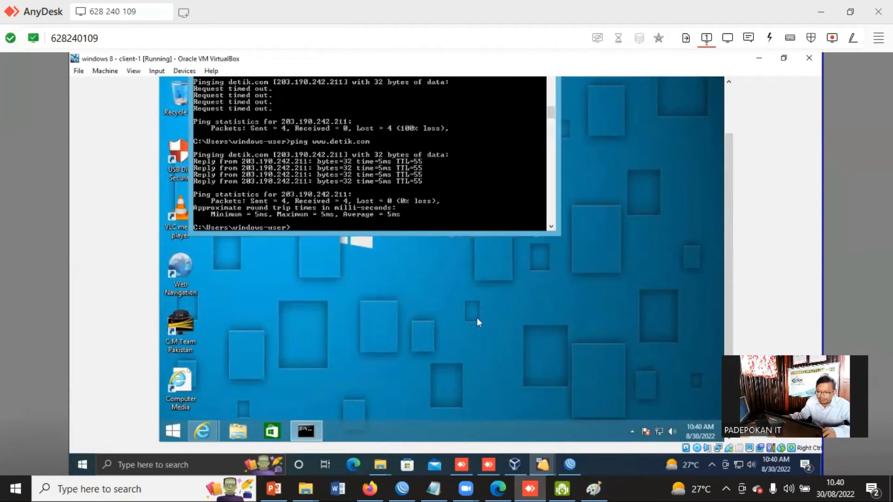
pyautogui.write('ping 192.168.99.1')
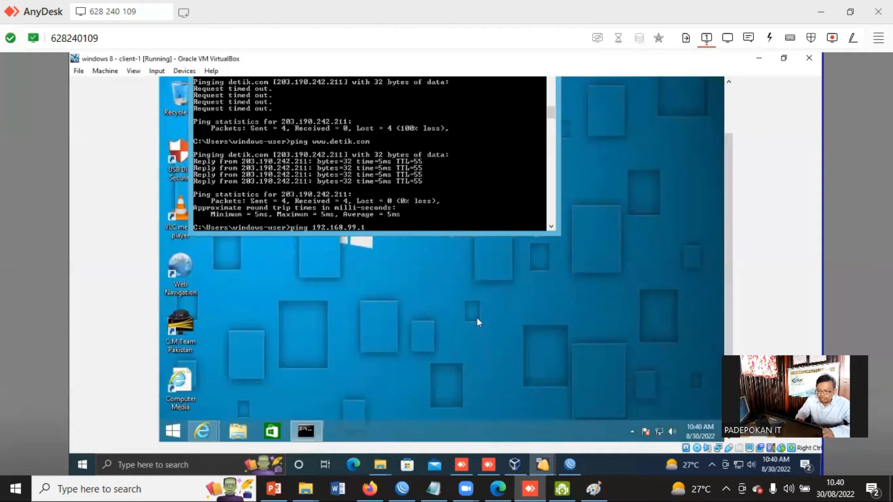
pyautogui.press('Return')
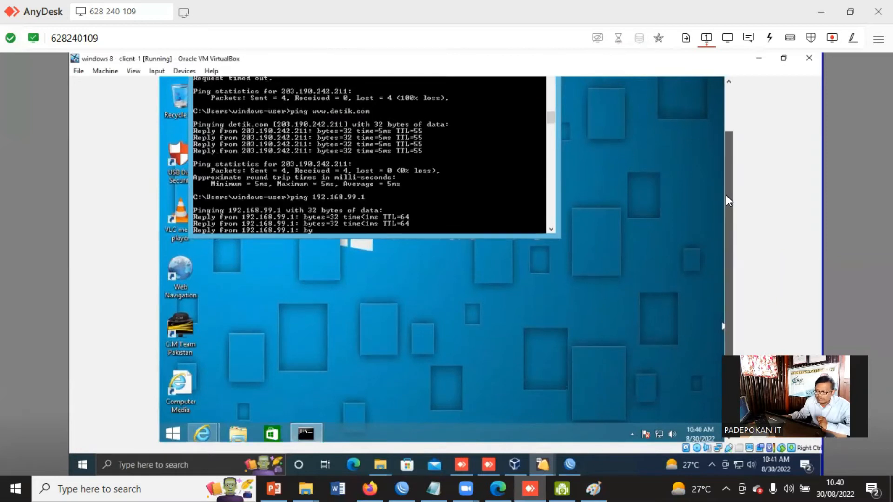
# Switch to WinBox and examine the "user sering ping" entry and its timeout in the firewall's address lists
pyautogui.click(570, 465)
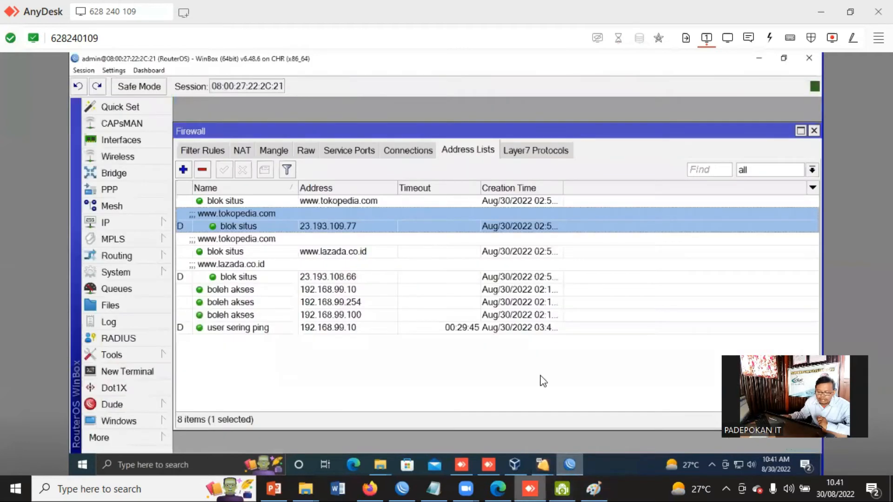
pyautogui.click(209, 331)
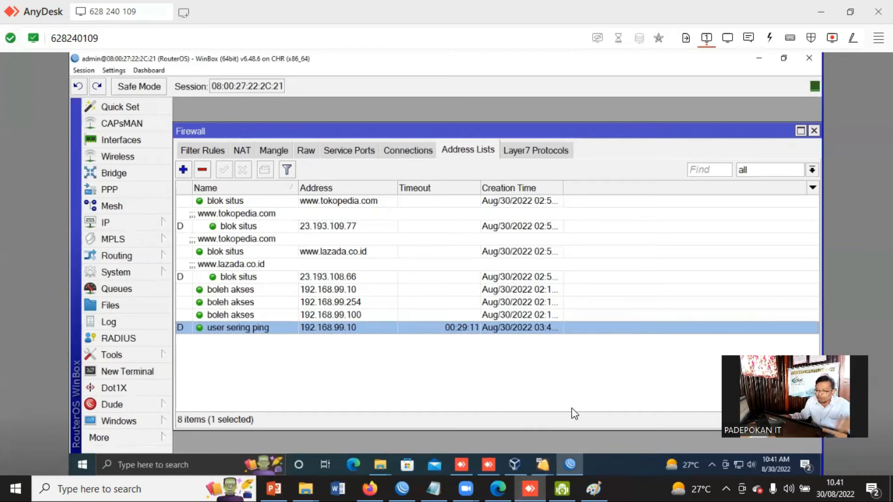
# Start a new firewall filter rule with its chain set to forward
pyautogui.click(206, 150)
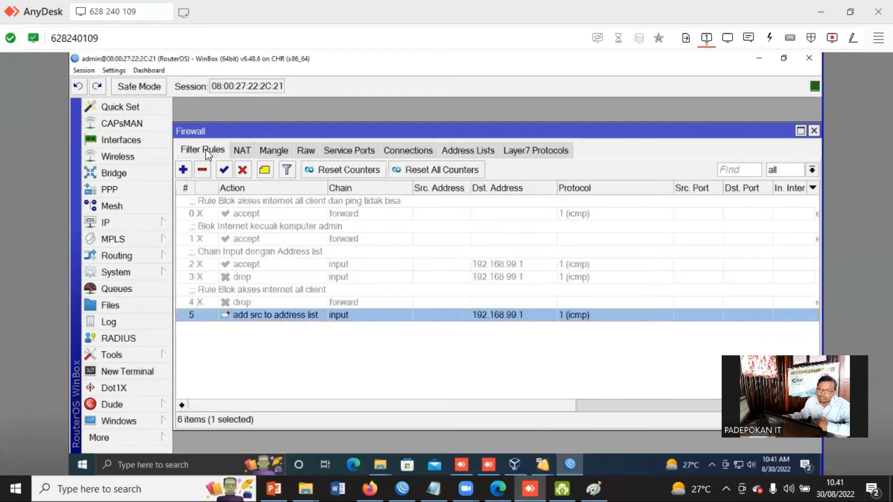
pyautogui.click(322, 379)
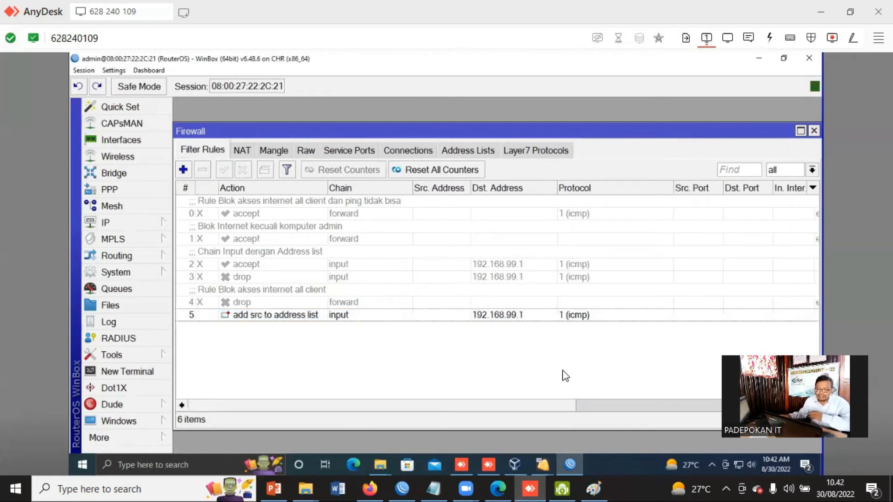
pyautogui.click(183, 170)
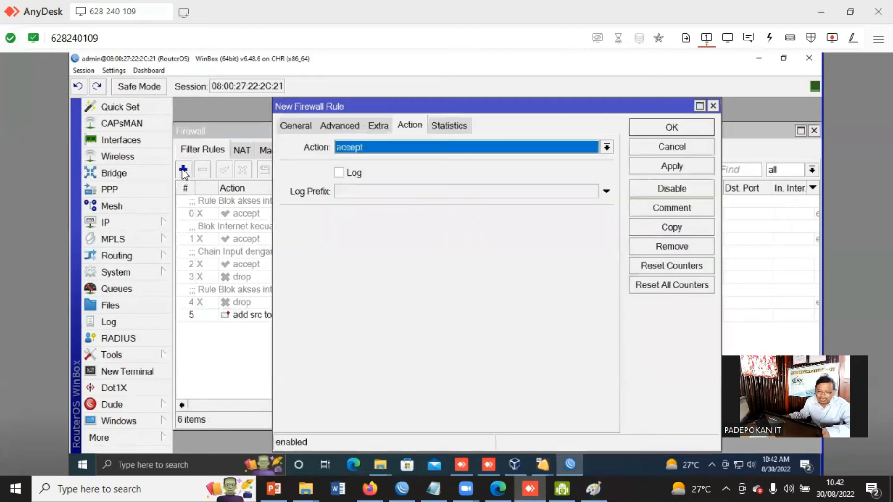
pyautogui.click(292, 124)
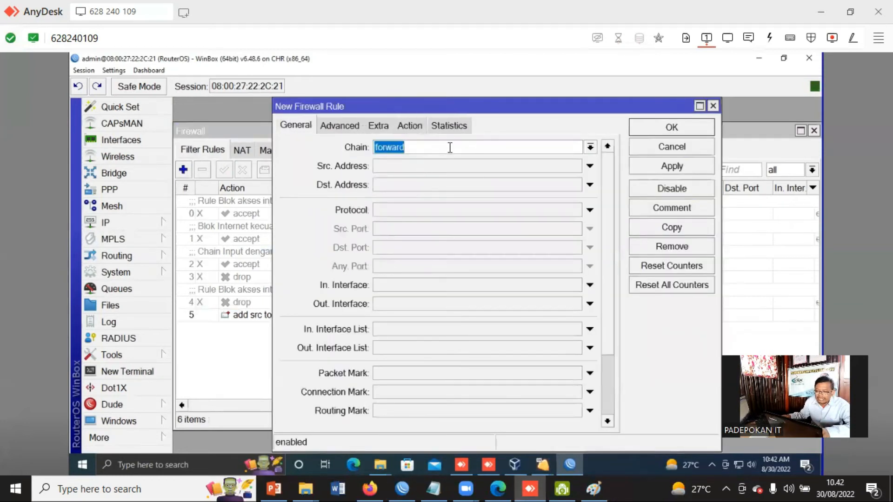
pyautogui.click(591, 148)
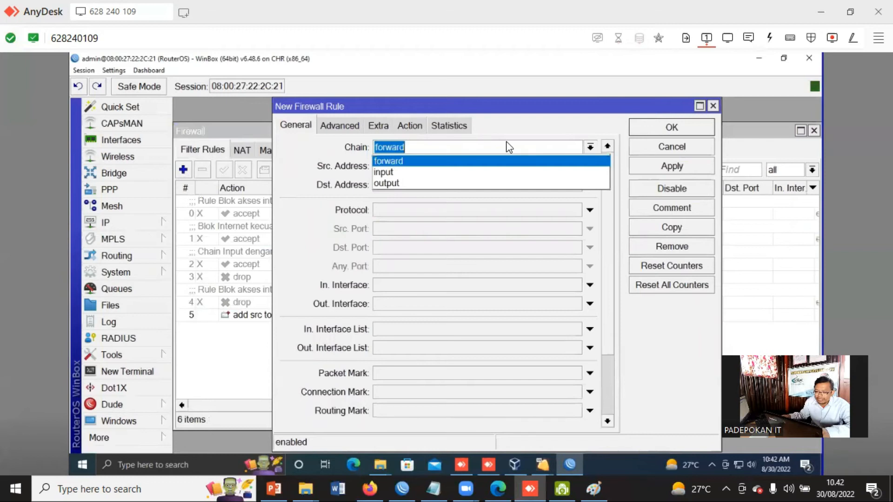
pyautogui.click(394, 163)
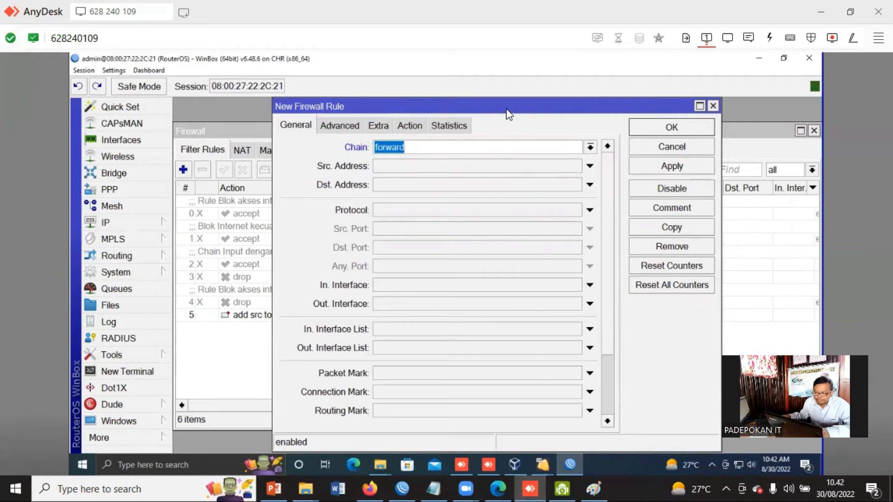
pyautogui.moveTo(510, 104); pyautogui.dragTo(525, 113)
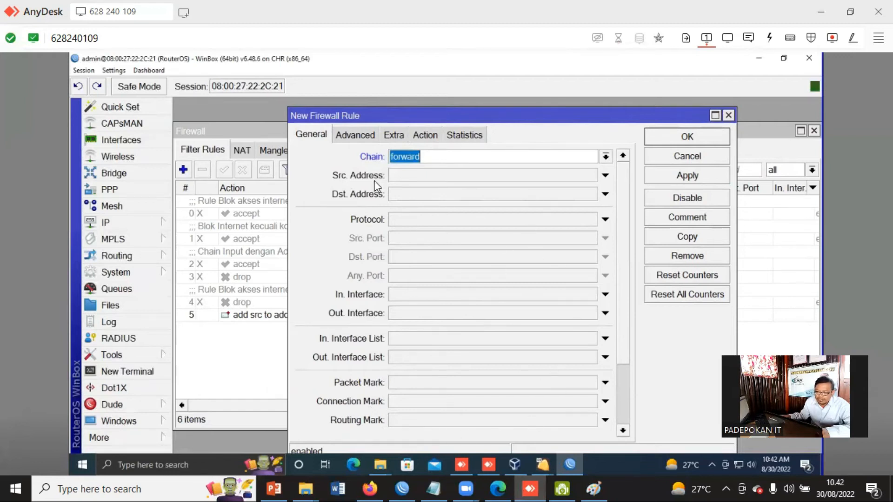
# Set the new rule's source address list to "user sering ping"
pyautogui.click(356, 138)
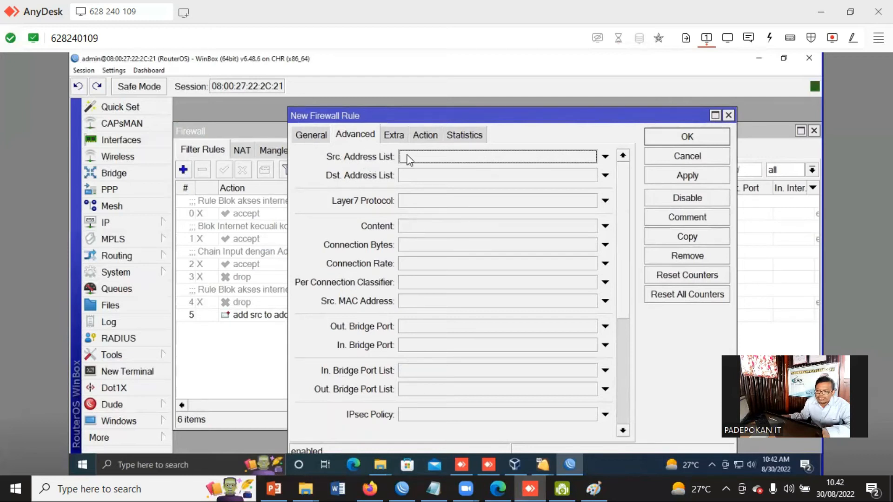
pyautogui.click(583, 155)
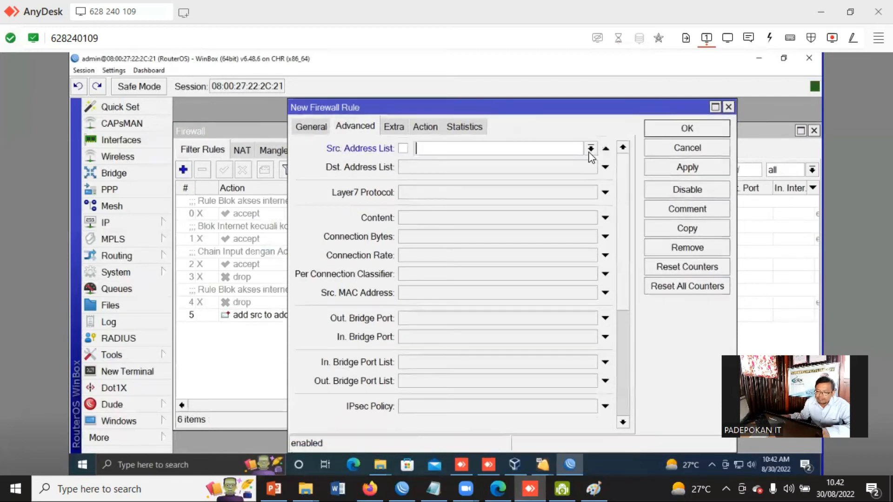
pyautogui.click(590, 149)
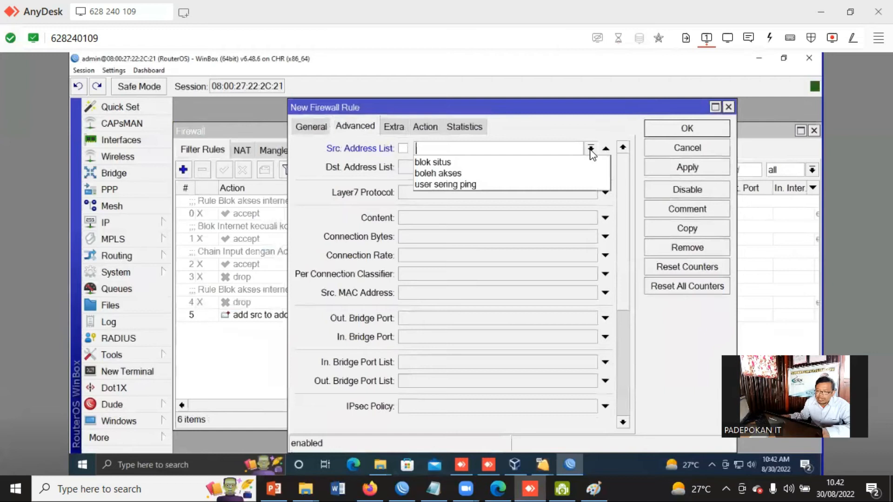
pyautogui.click(480, 185)
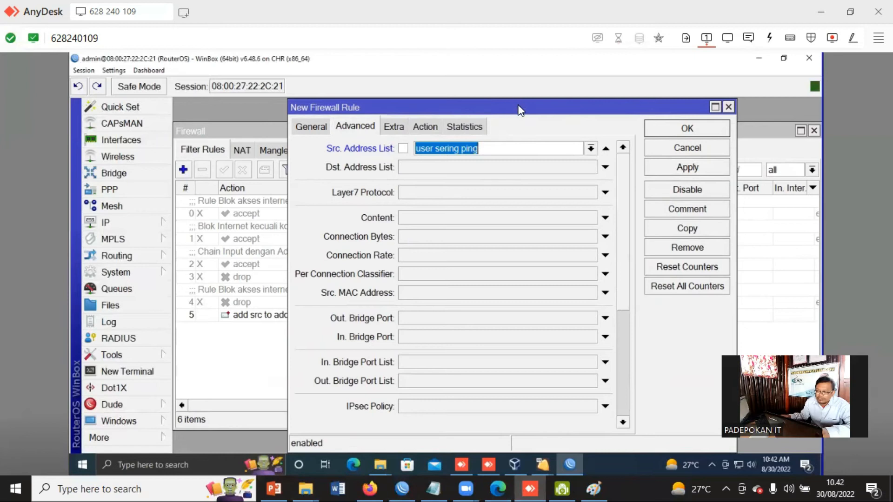
pyautogui.moveTo(522, 106); pyautogui.dragTo(519, 132)
# Set the new rule's action to drop
pyautogui.click(425, 150)
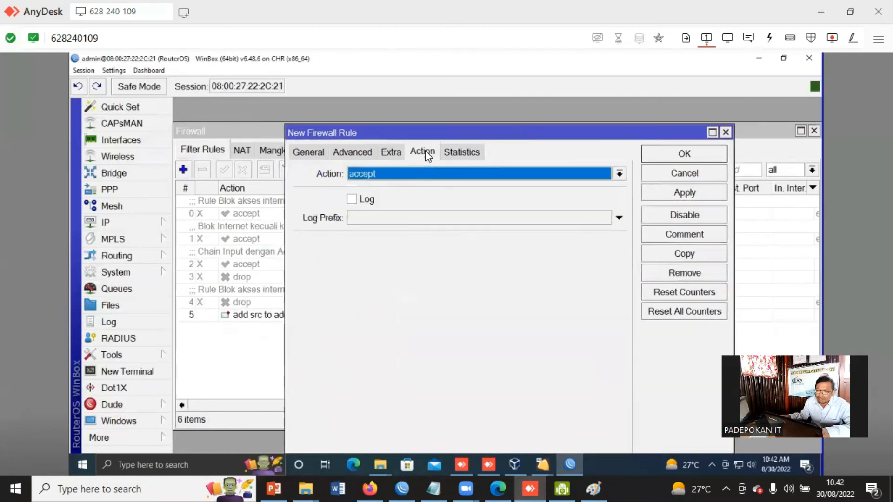
pyautogui.click(618, 174)
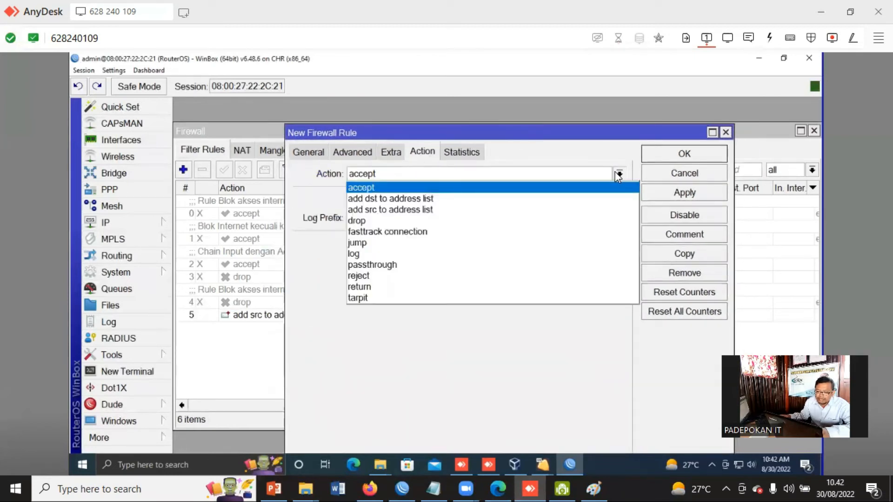
pyautogui.click(368, 220)
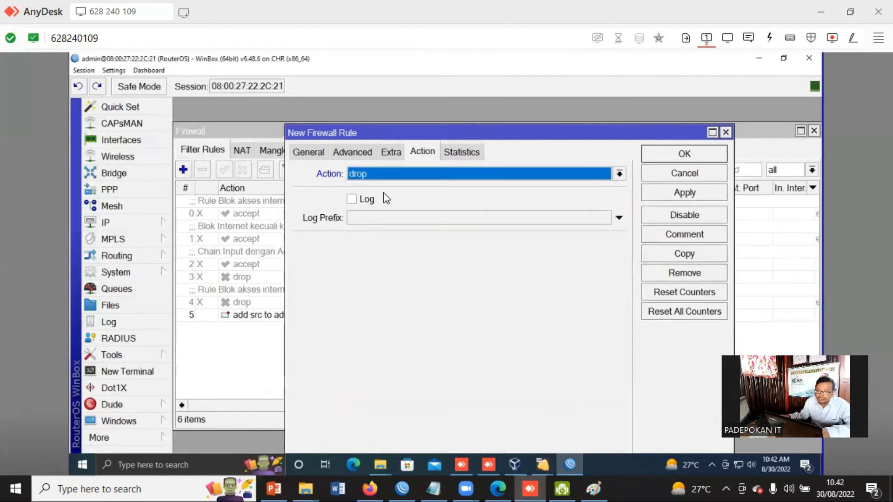
# Review and save the new drop rule, and show its source address list and packet counters among the filter rules
pyautogui.click(306, 152)
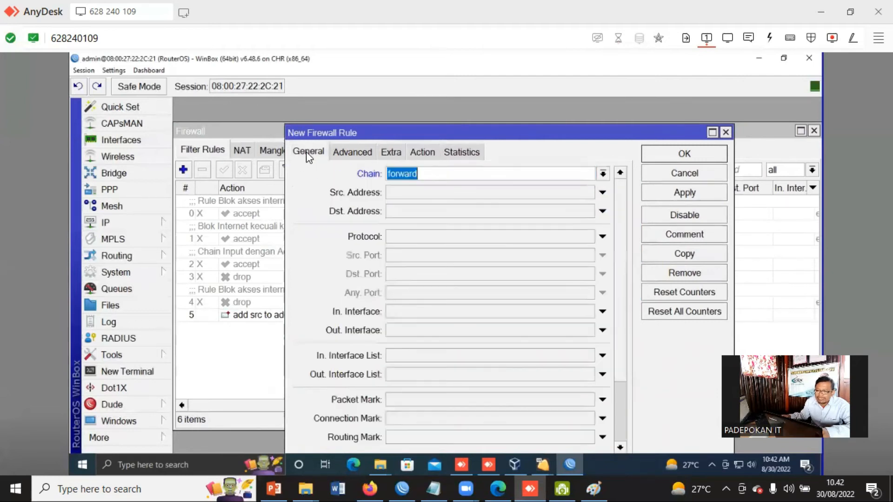
pyautogui.click(357, 154)
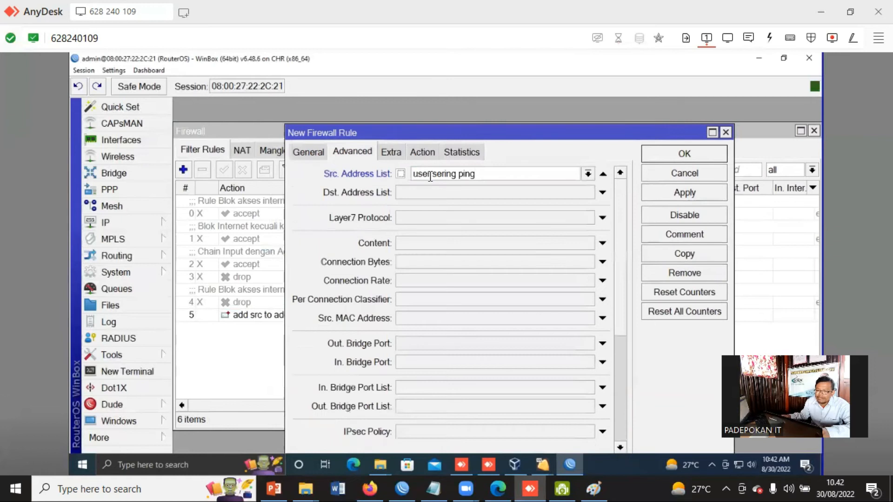
pyautogui.click(425, 152)
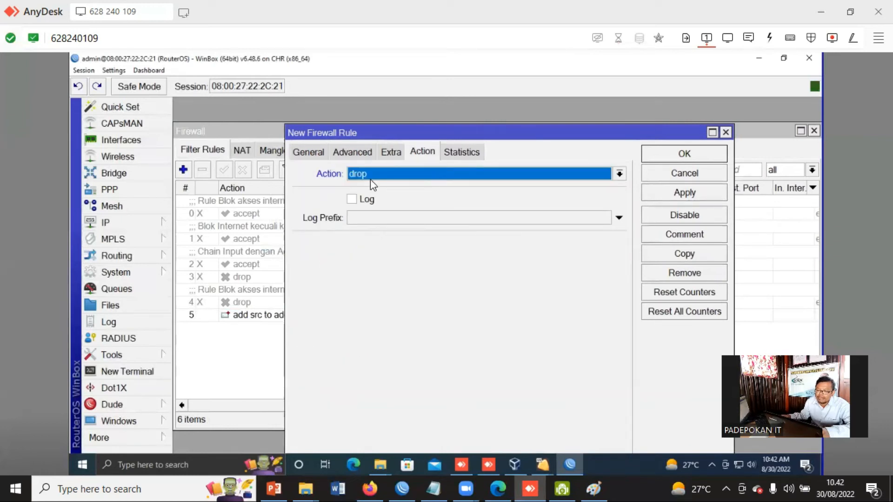
pyautogui.click(693, 158)
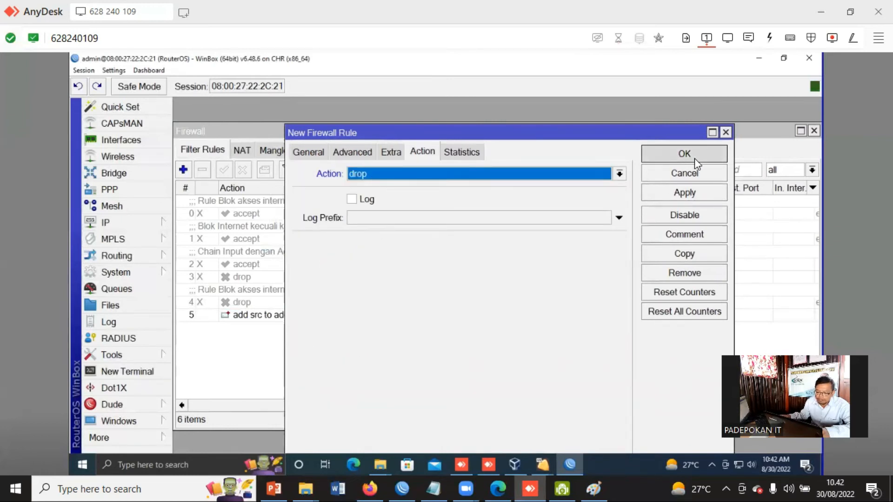
pyautogui.moveTo(428, 407); pyautogui.dragTo(659, 396)
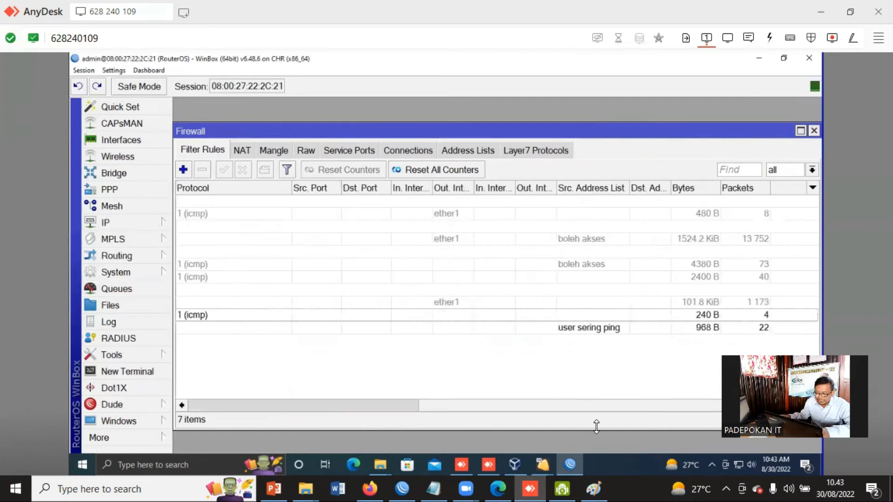
# Switch to the "windows 8 - client-1" virtual machine in VirtualBox and bring up its Internet Explorer window showing detikcom
pyautogui.click(515, 464)
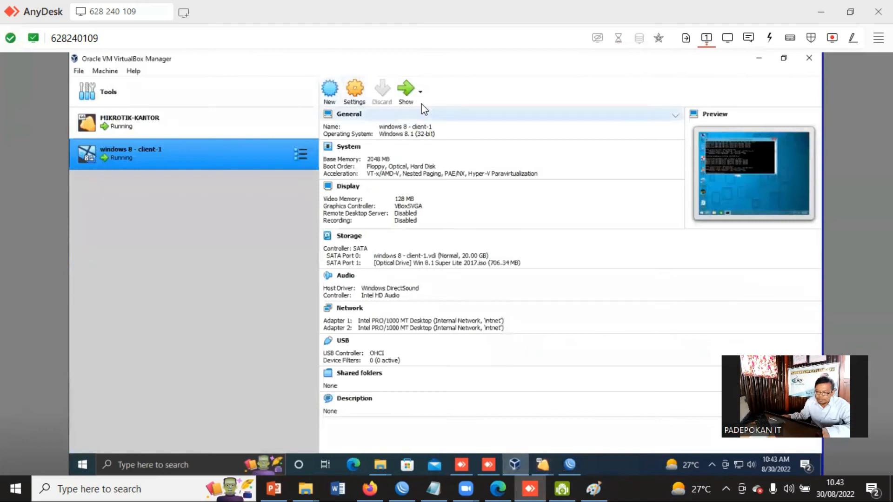
pyautogui.click(409, 93)
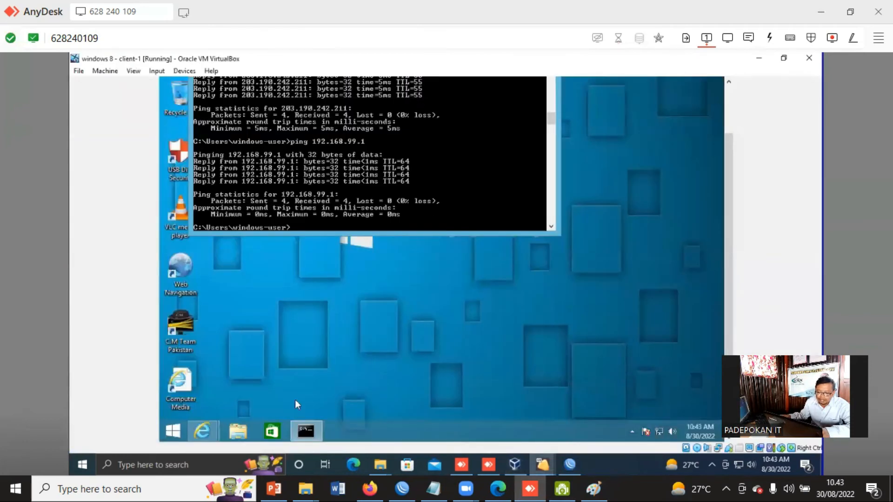
pyautogui.moveTo(202, 431)
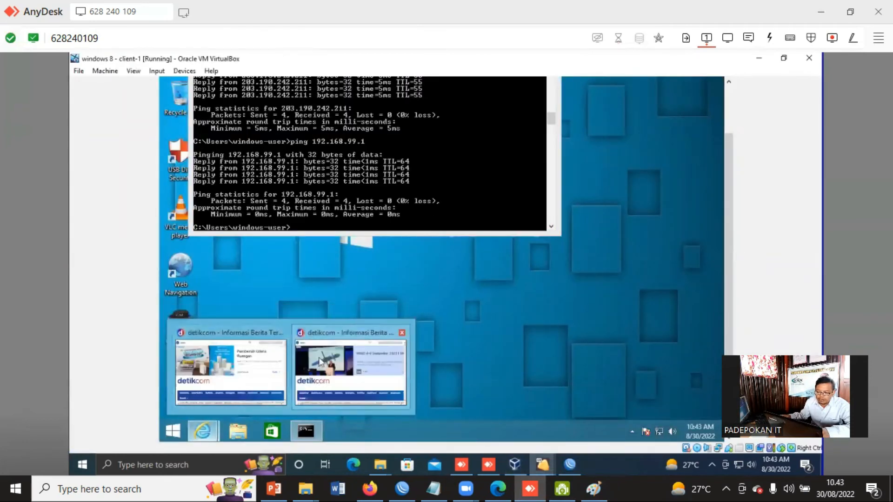
pyautogui.click(321, 361)
pyautogui.moveTo(729, 153); pyautogui.dragTo(738, 78)
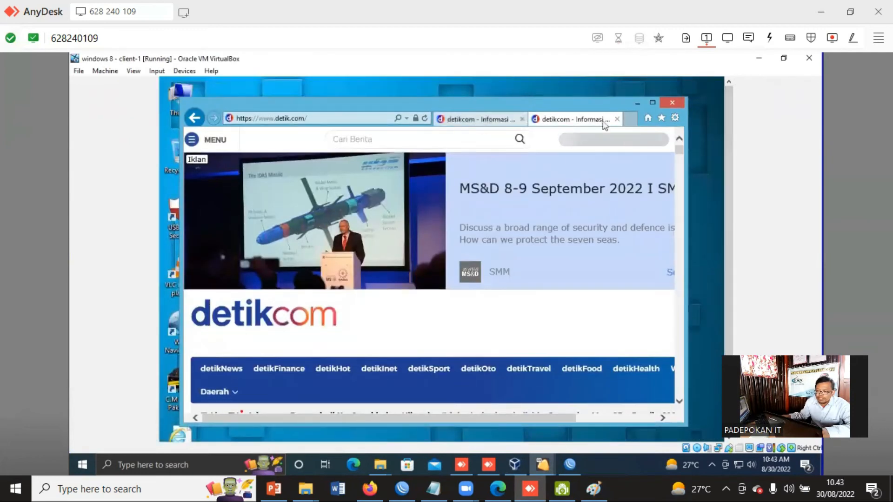
# Load google.com in the first detikcom tab to test the client's internet access
pyautogui.click(505, 122)
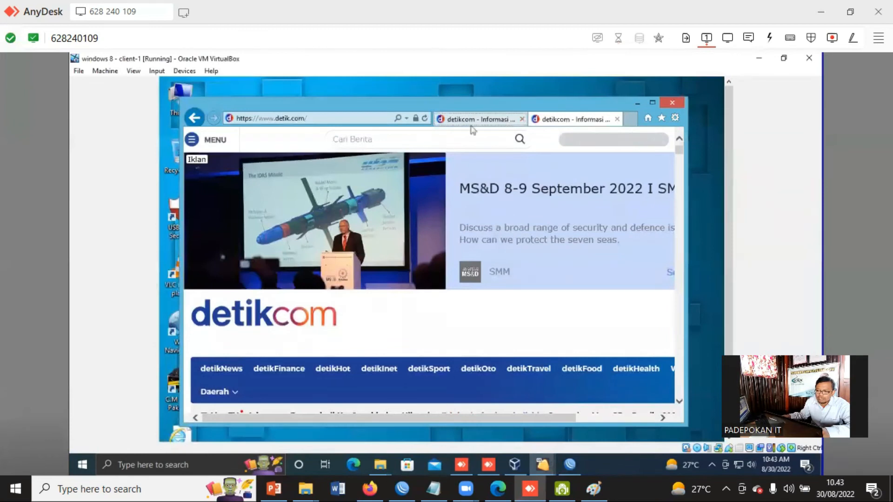
pyautogui.click(320, 120)
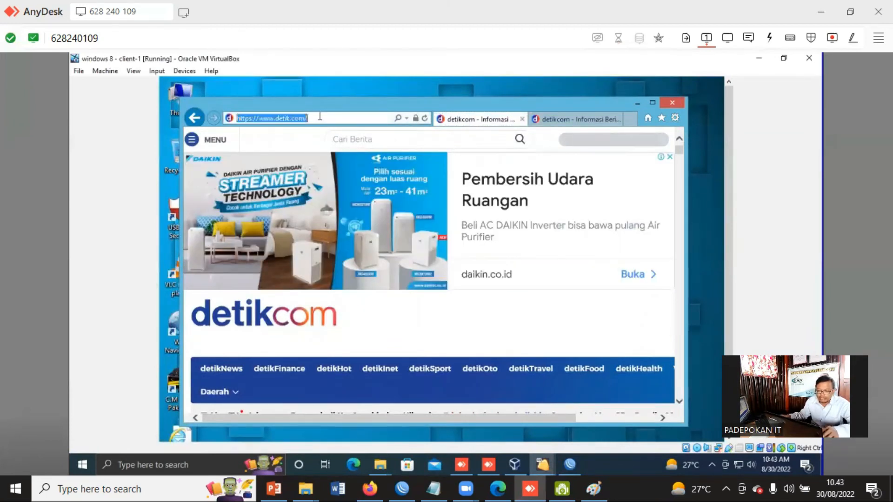
pyautogui.write('g')
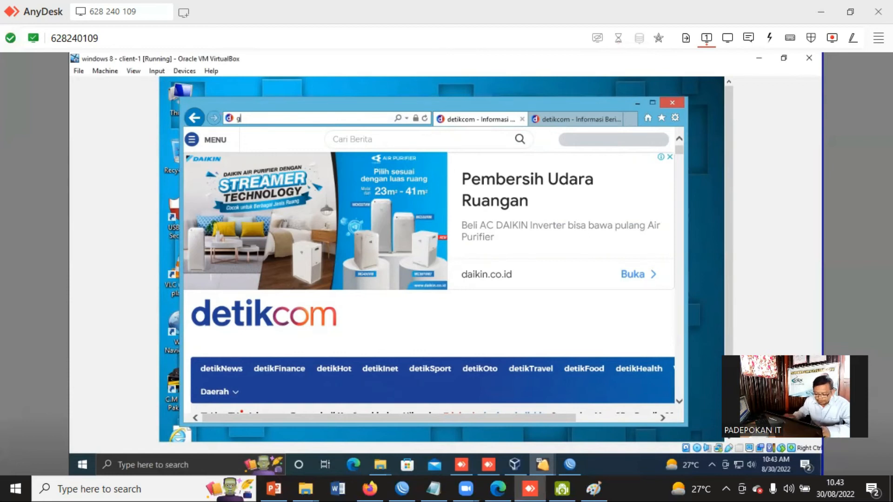
pyautogui.write('oogle.com')
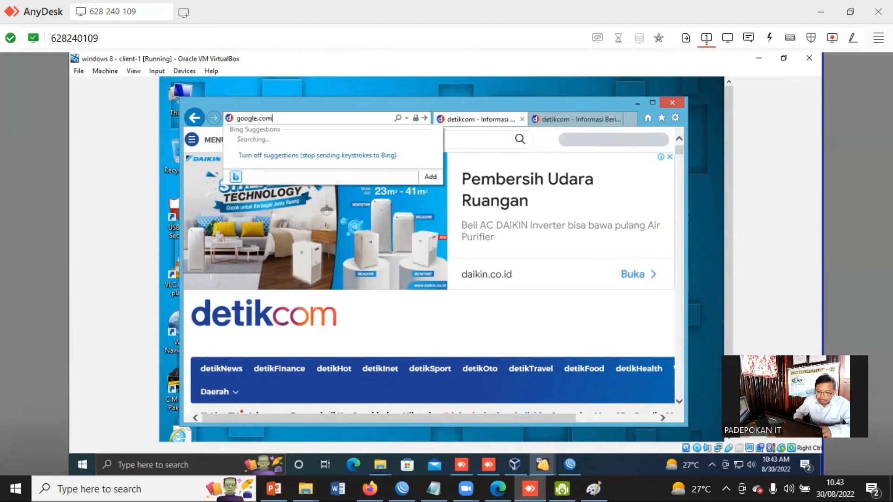
pyautogui.press('Return')
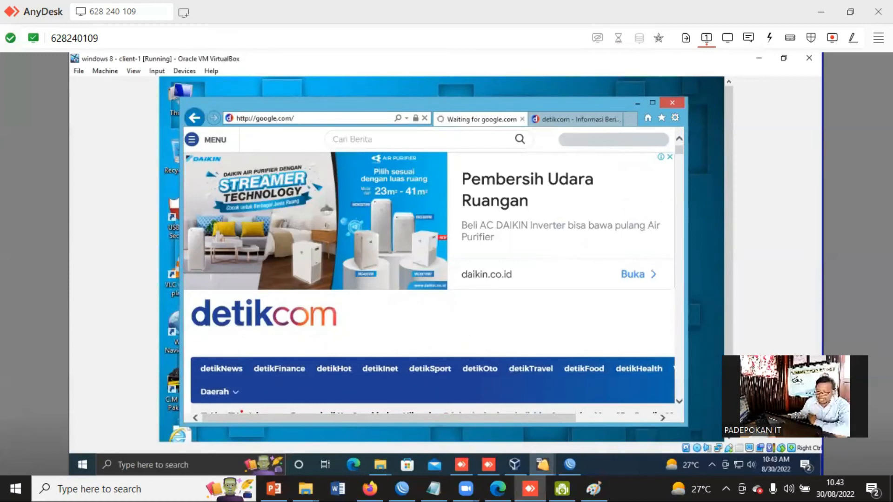
# Switch to WinBox and check the drop rule's counters and the remaining timeout of the "user sering ping" address list entry
pyautogui.click(571, 461)
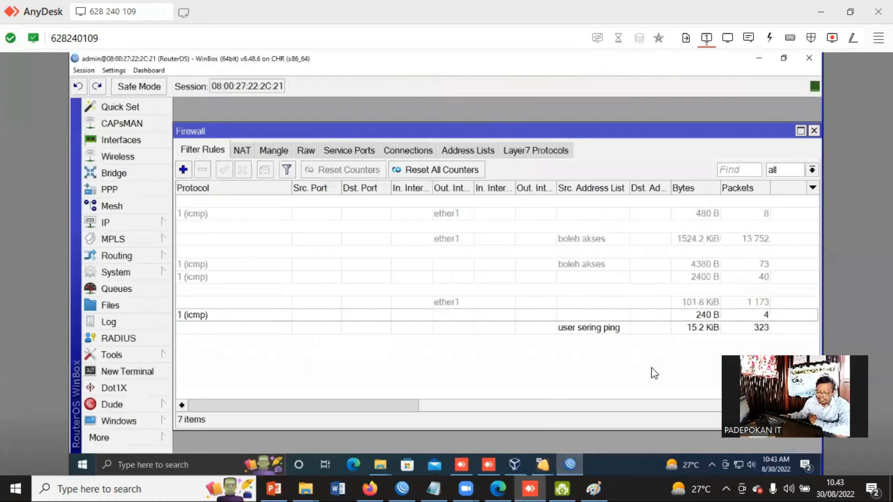
pyautogui.click(469, 150)
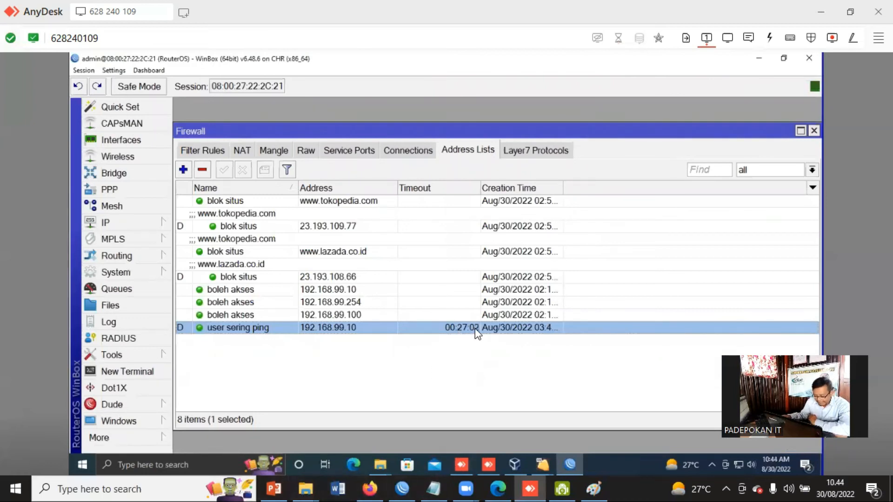
# Return to the firewall filter rules and review the general and action settings of the "add src to address list" rule
pyautogui.moveTo(445, 135); pyautogui.dragTo(548, 110)
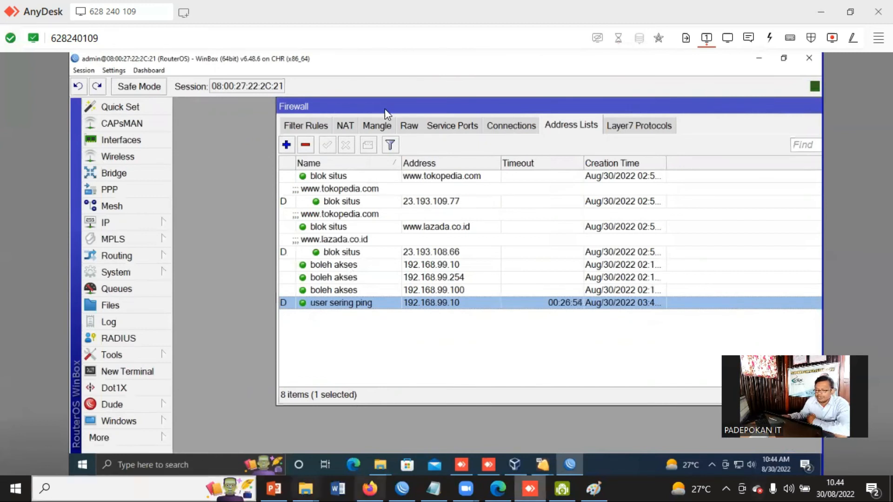
pyautogui.moveTo(396, 110); pyautogui.dragTo(339, 109)
pyautogui.click(273, 124)
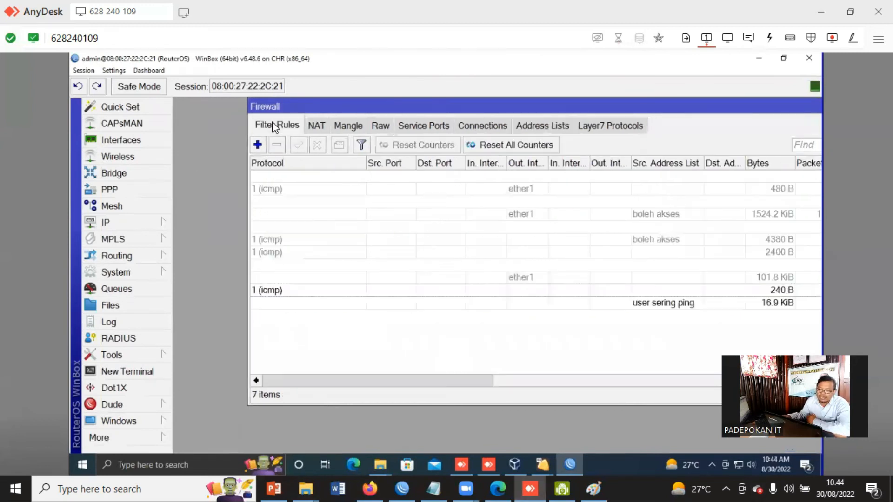
pyautogui.moveTo(411, 377); pyautogui.dragTo(218, 379)
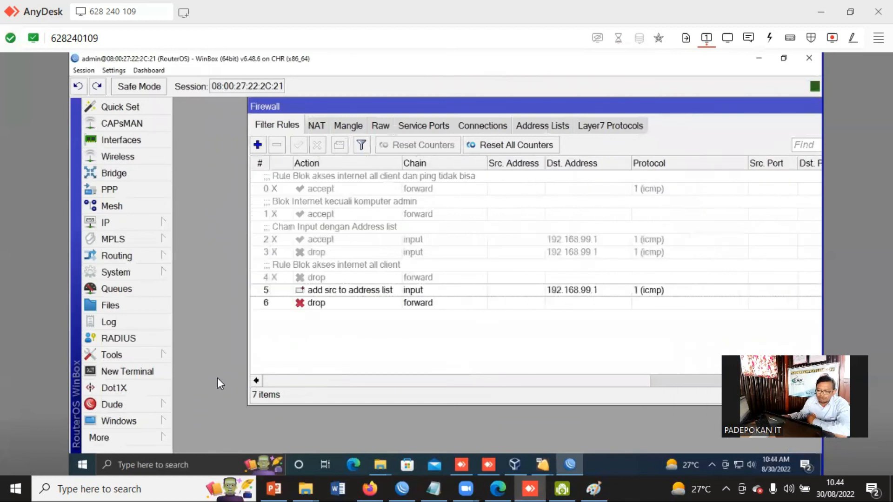
pyautogui.click(353, 291)
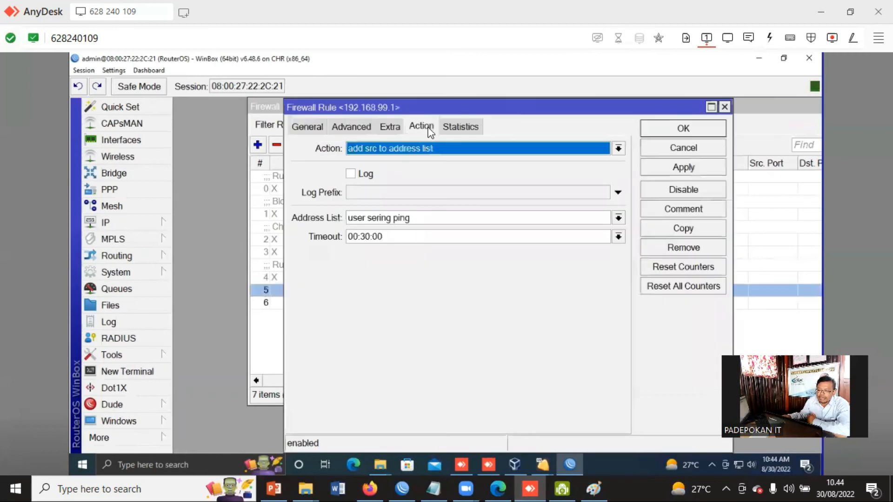
pyautogui.click(307, 128)
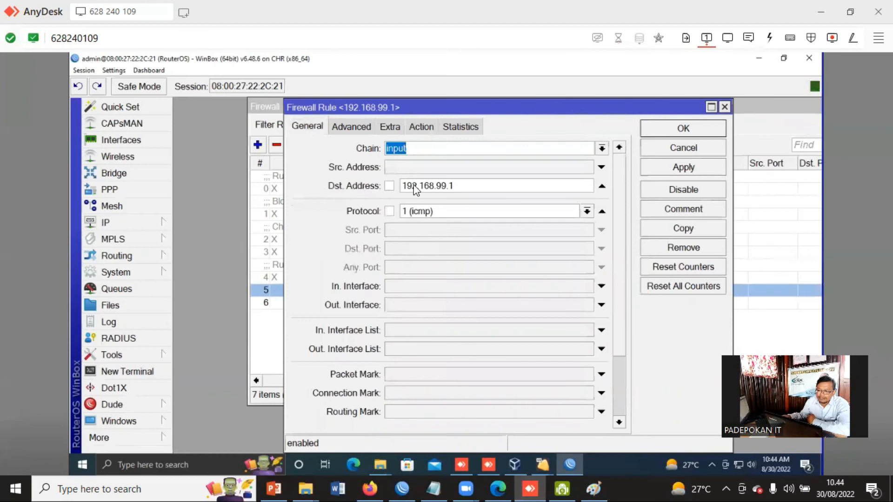
pyautogui.click(420, 127)
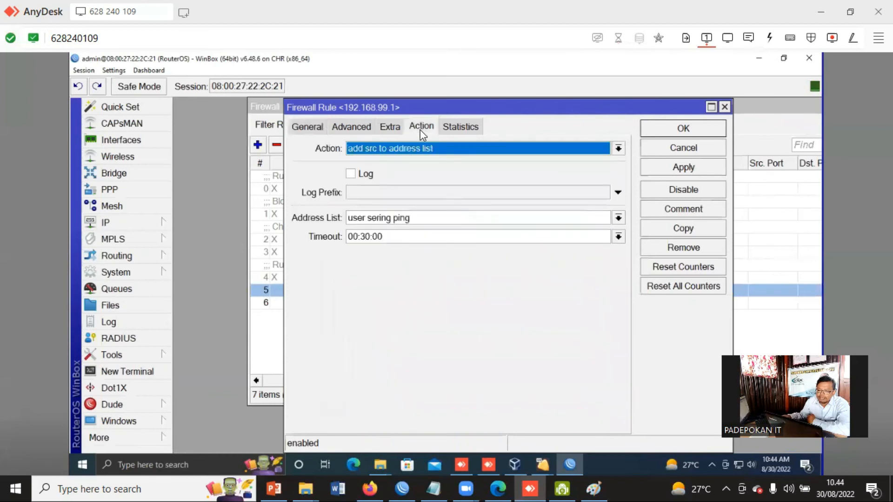
pyautogui.click(686, 130)
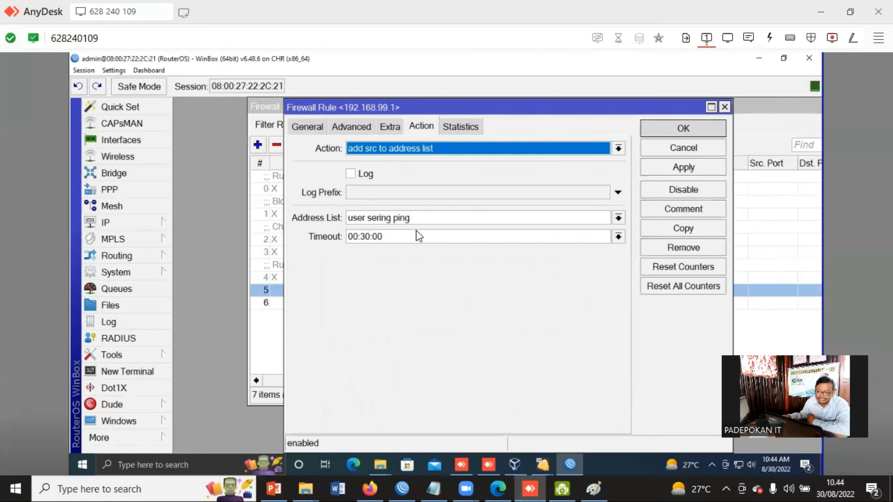
pyautogui.click(676, 131)
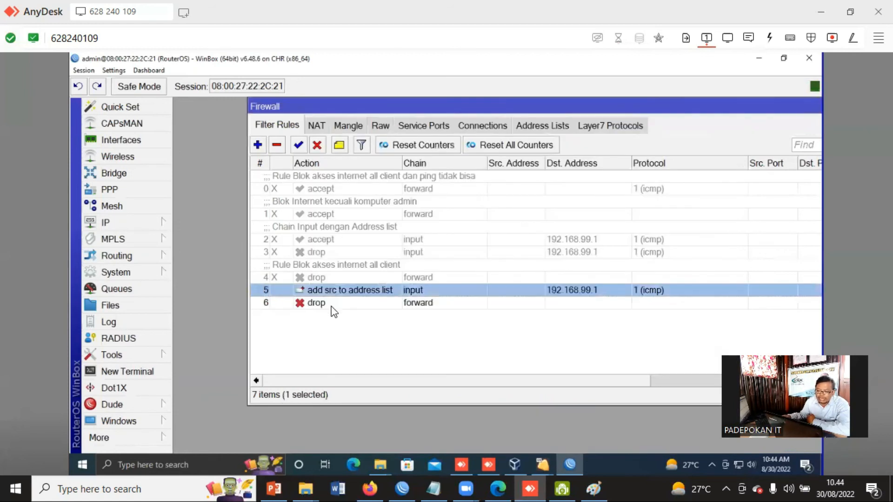
# Review the forward drop rule's chain, source address list and action settings among the filter rules
pyautogui.doubleClick(333, 312)
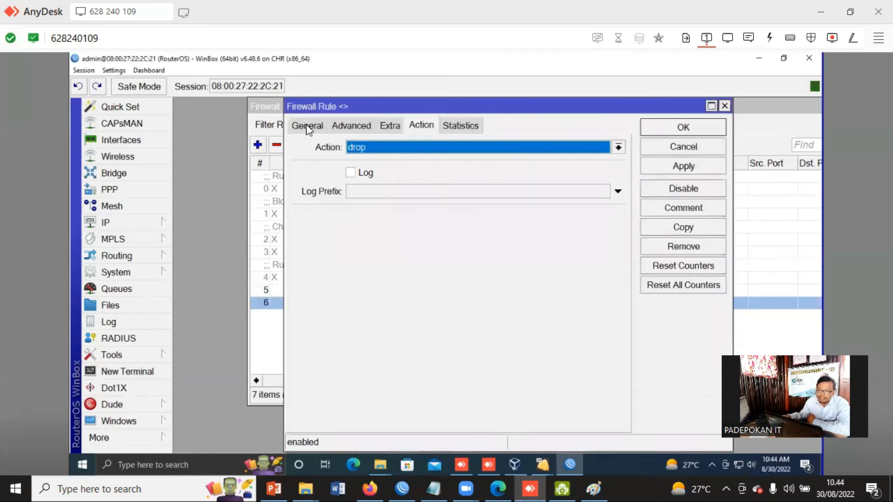
pyautogui.click(306, 125)
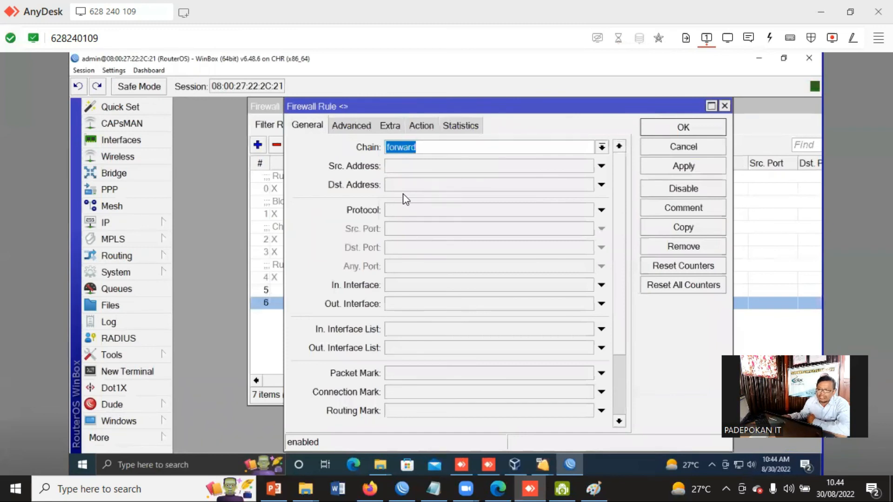
pyautogui.click(348, 124)
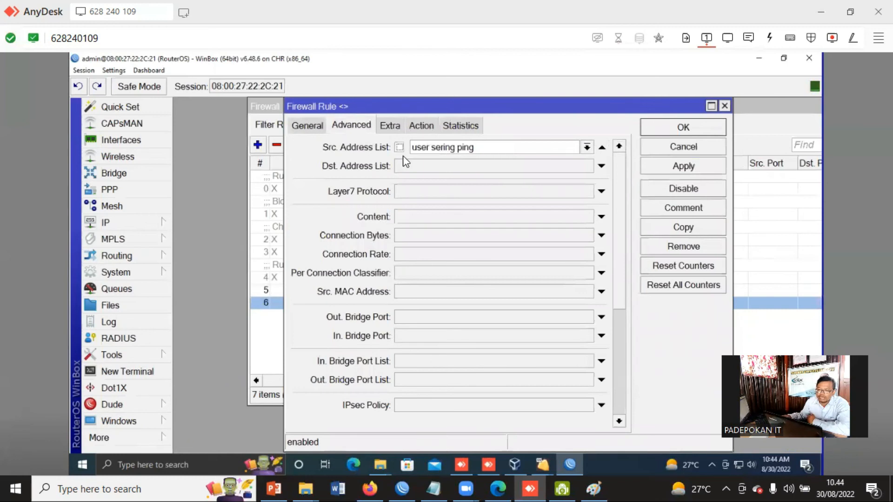
pyautogui.click(422, 126)
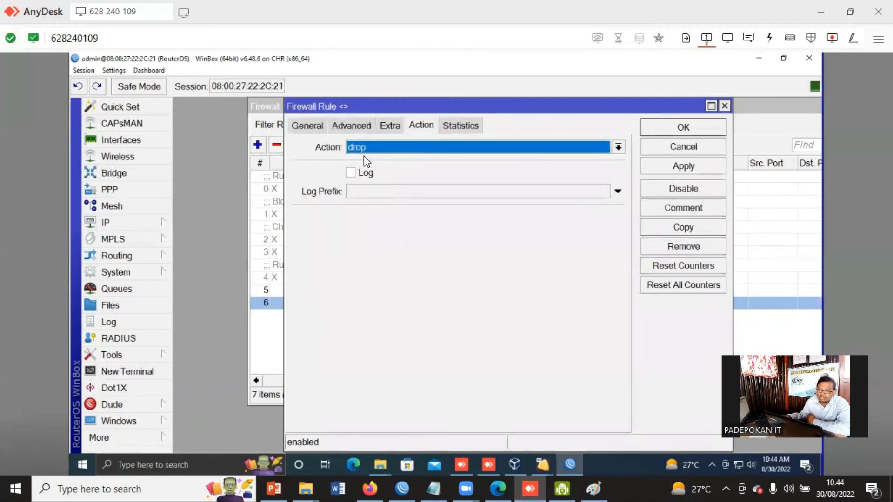
pyautogui.click(713, 132)
pyautogui.moveTo(527, 114); pyautogui.dragTo(480, 127)
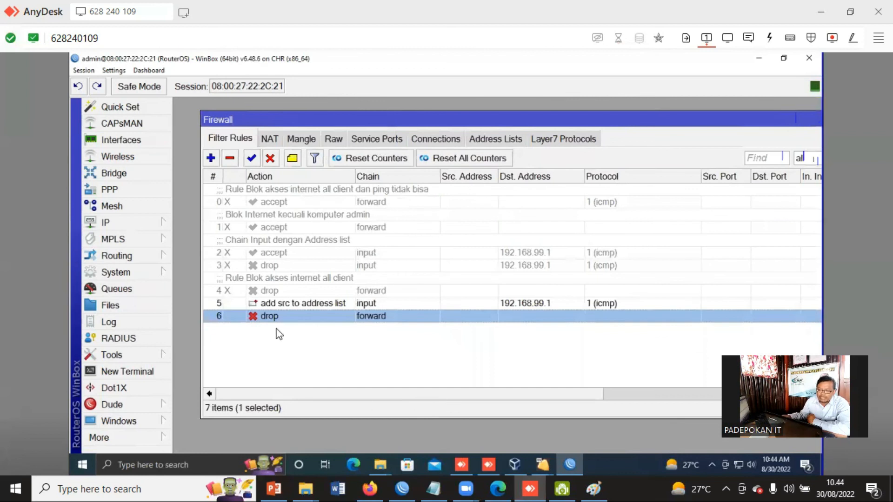
# Disable the forward drop rule that follows the "add src to address list" rule
pyautogui.click(305, 357)
pyautogui.click(289, 318)
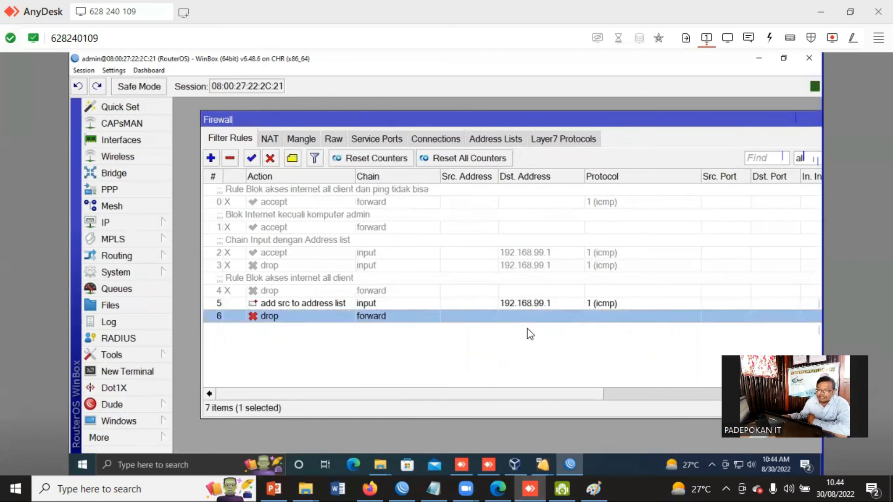
pyautogui.click(272, 160)
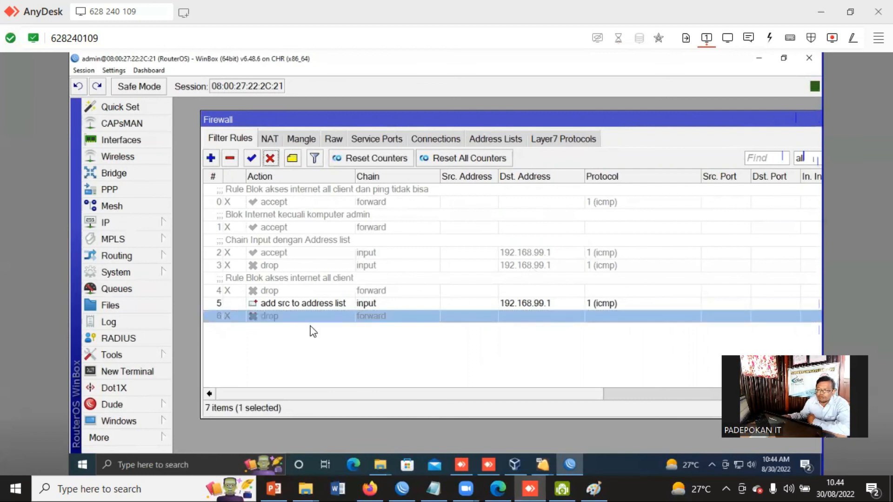
# Switch to the "windows 8 - client-1" virtual machine and check whether google.com loads in Internet Explorer
pyautogui.moveTo(518, 464)
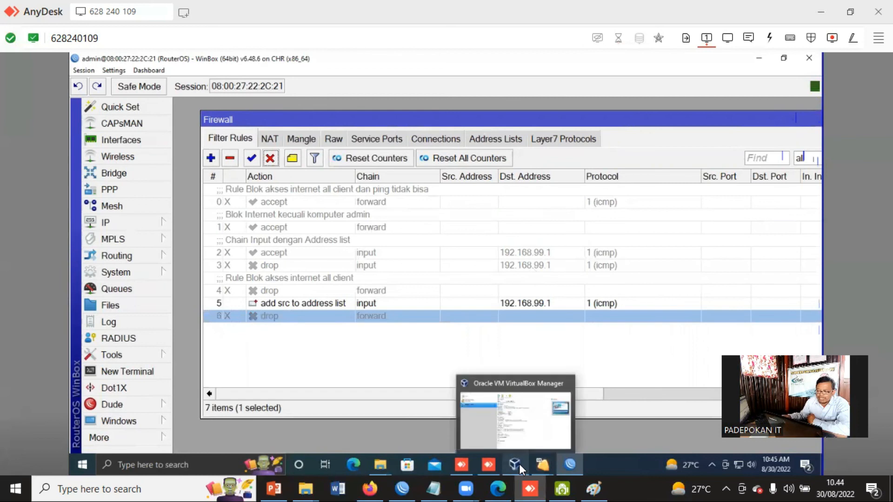
pyautogui.click(525, 425)
pyautogui.click(406, 90)
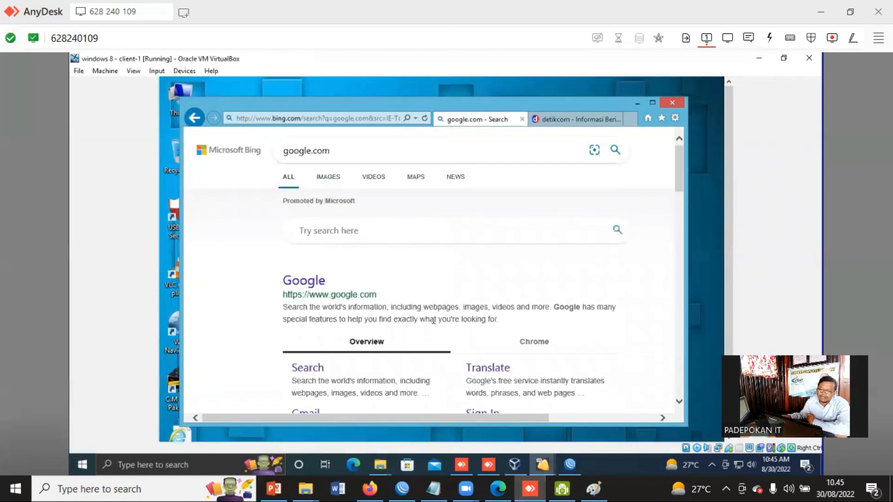
# Switch back to WinBox and re-enable the forward drop rule
pyautogui.click(567, 464)
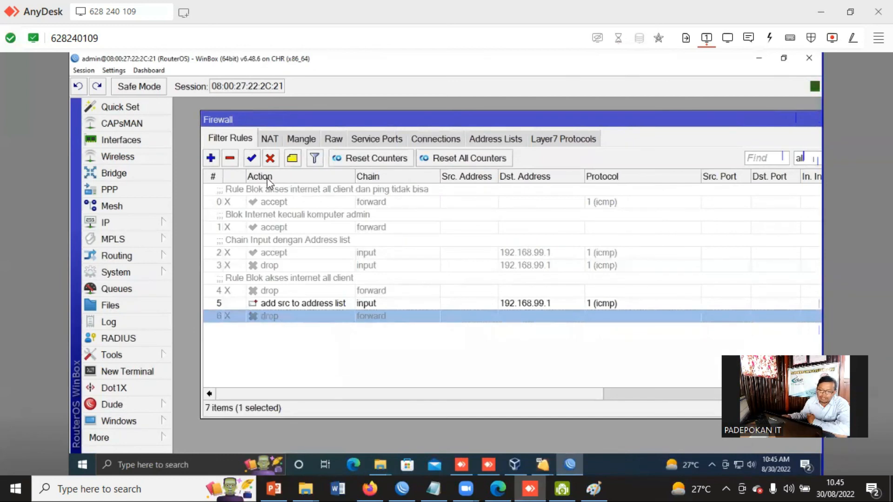
pyautogui.click(253, 159)
pyautogui.click(328, 362)
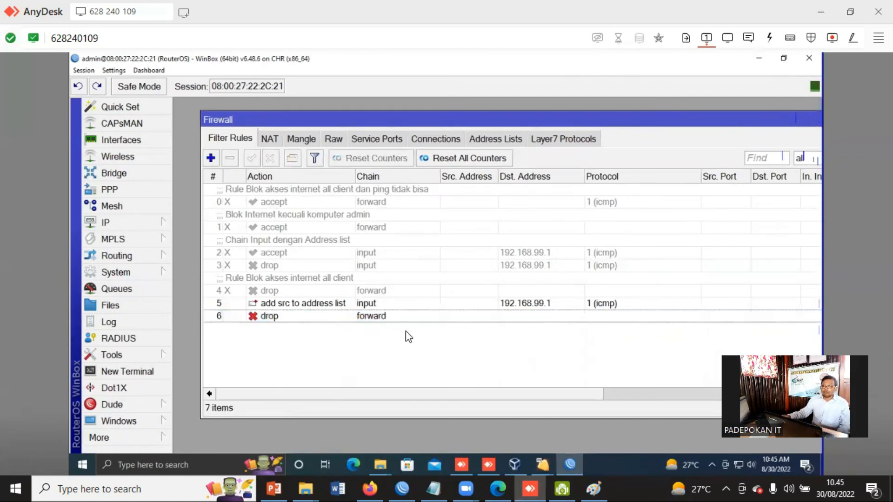
# Switch to Microsoft Edge and examine the Lab 2 case study and its configuration steps in "5. Modul Firewall Mikrotik.pdf"
pyautogui.click(497, 488)
pyautogui.scroll(10, 504, 330)
pyautogui.scroll(3, 506, 335)
pyautogui.scroll(-1, 493, 307)
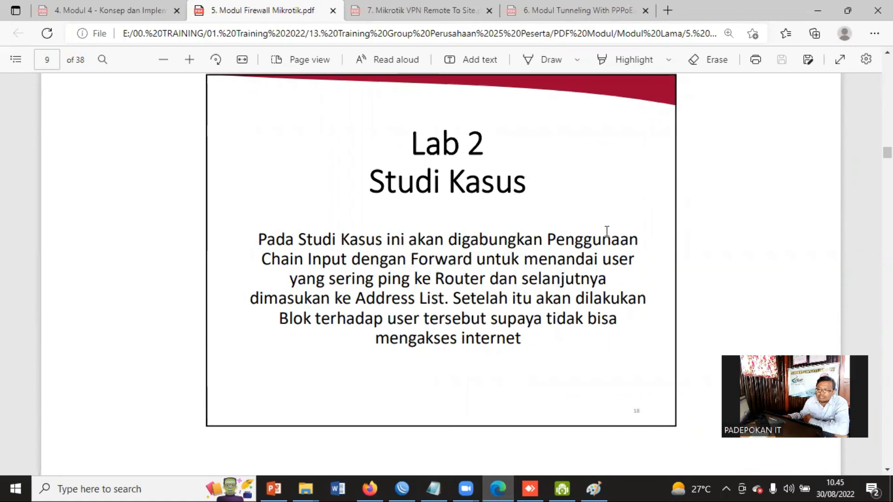
pyautogui.scroll(-5, 606, 231)
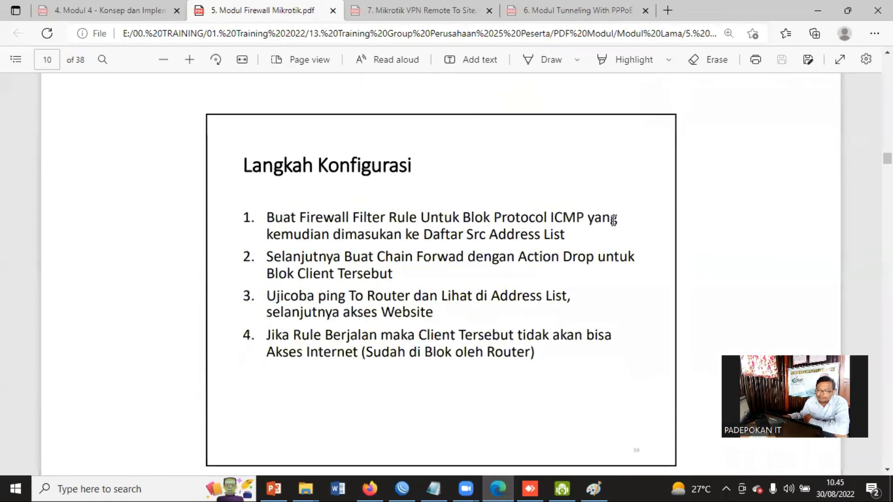